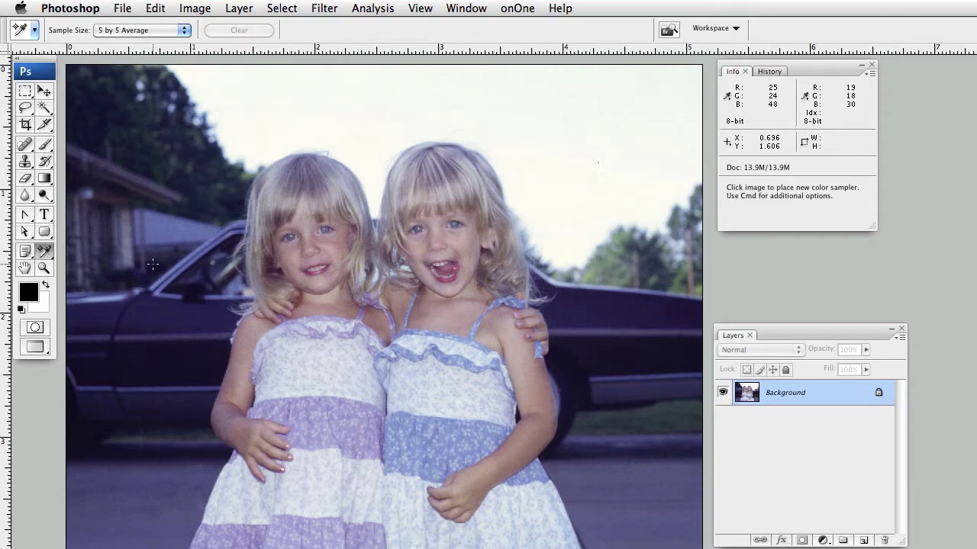
- Activate the Color Sampler Tool and keep its sample size at 5 by 5 Average
click(45, 256)
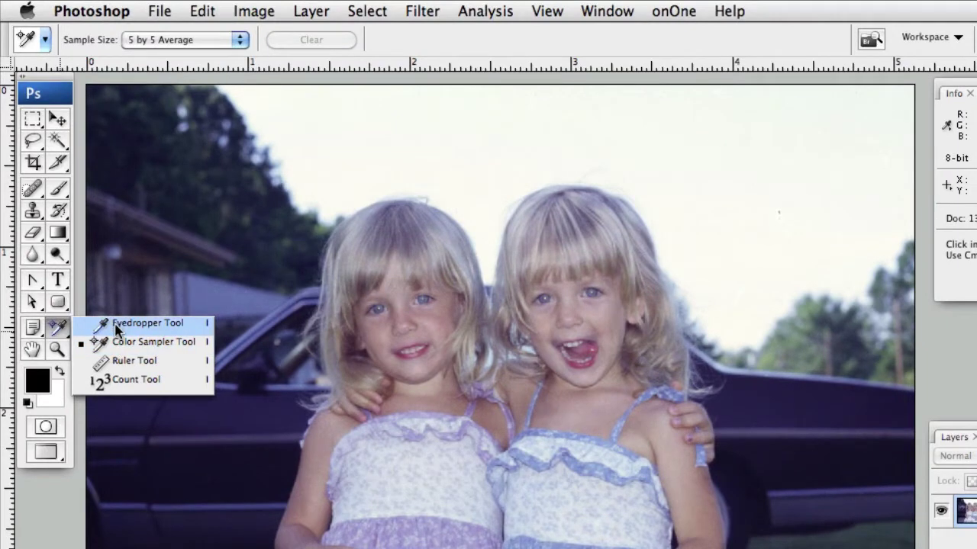
click(122, 342)
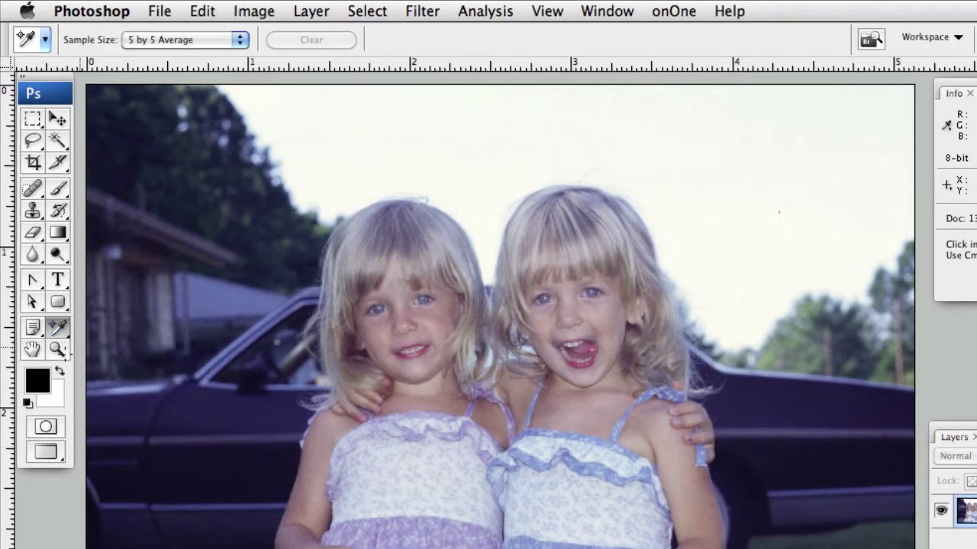
click(184, 40)
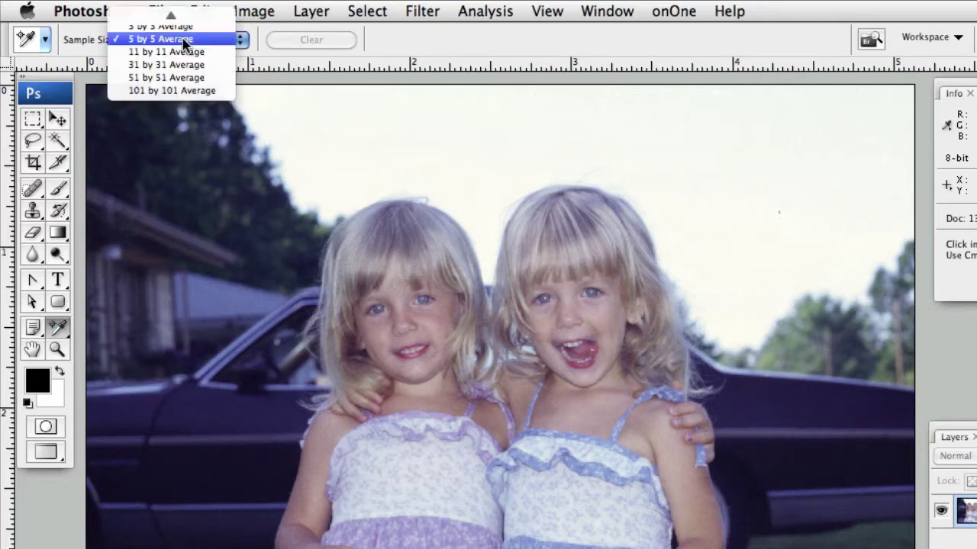
mouse_move(182, 17)
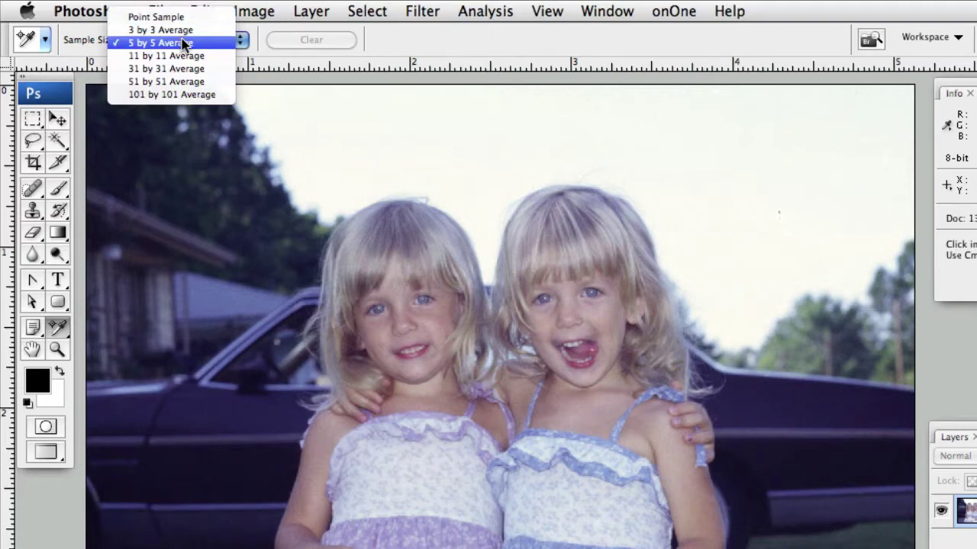
click(184, 43)
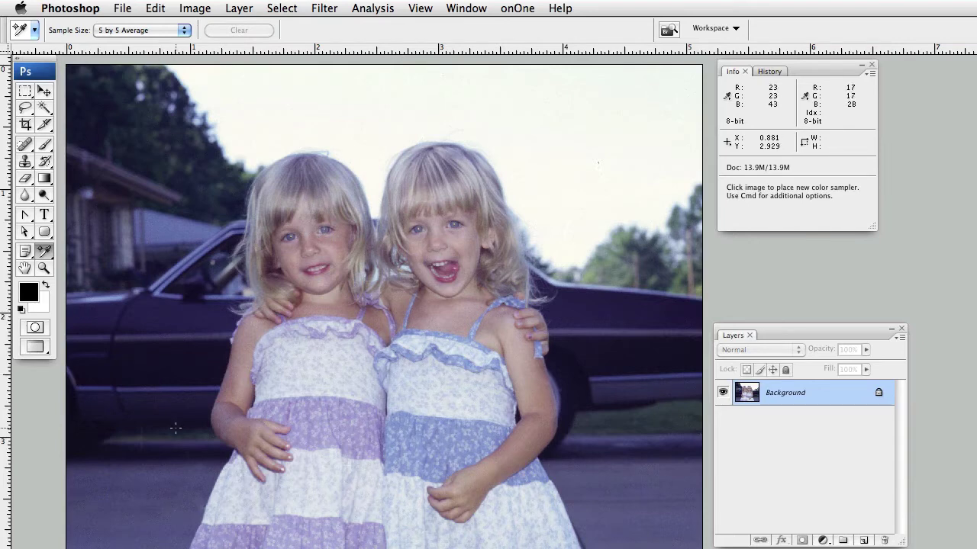
- Place three color samplers: 1 on the dark area by the car wheel, 2 on the road, 3 on the blue dress's white bodice
click(169, 485)
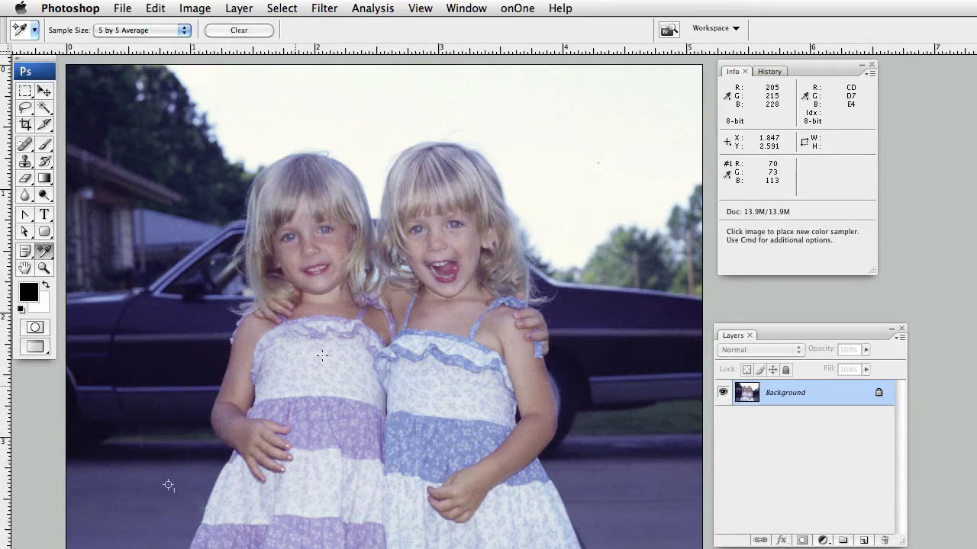
click(618, 431)
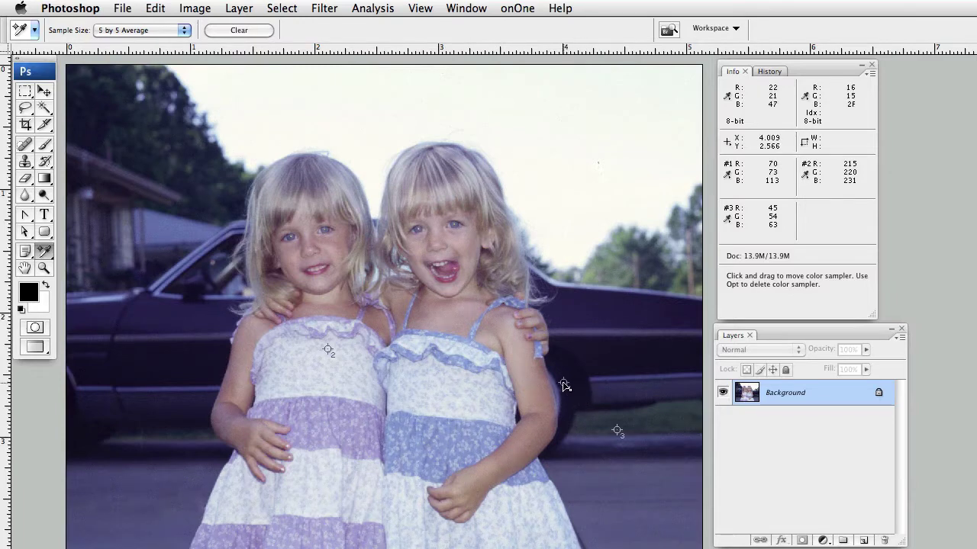
drag(565, 385, 563, 384)
drag(610, 487, 610, 488)
drag(618, 433, 450, 401)
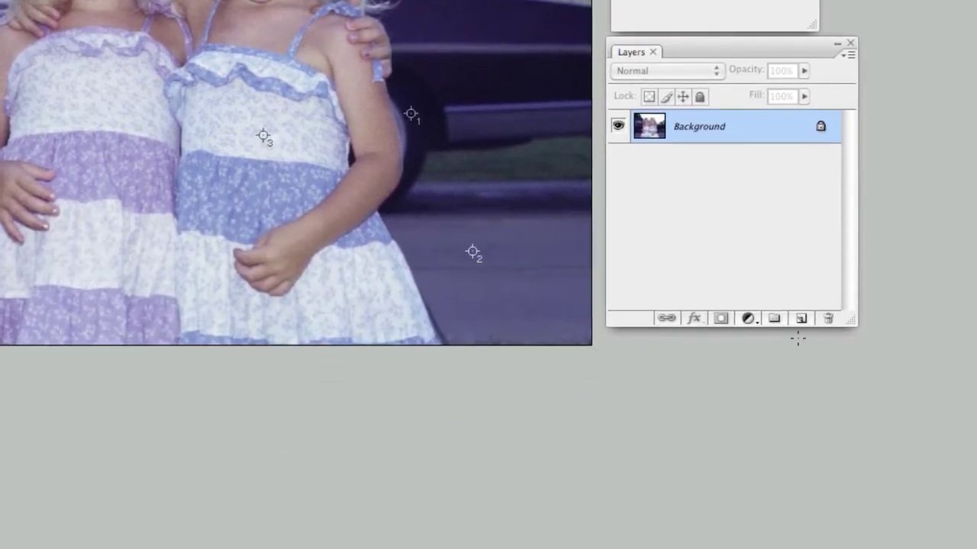
- Add a Levels adjustment layer above the Background and move its dialog so that its channel settings are fully visible
click(748, 319)
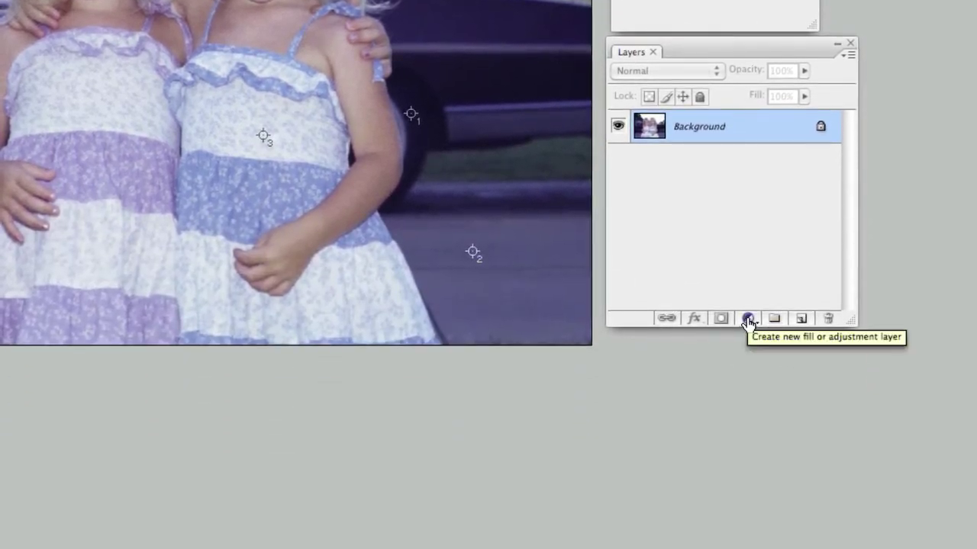
click(748, 319)
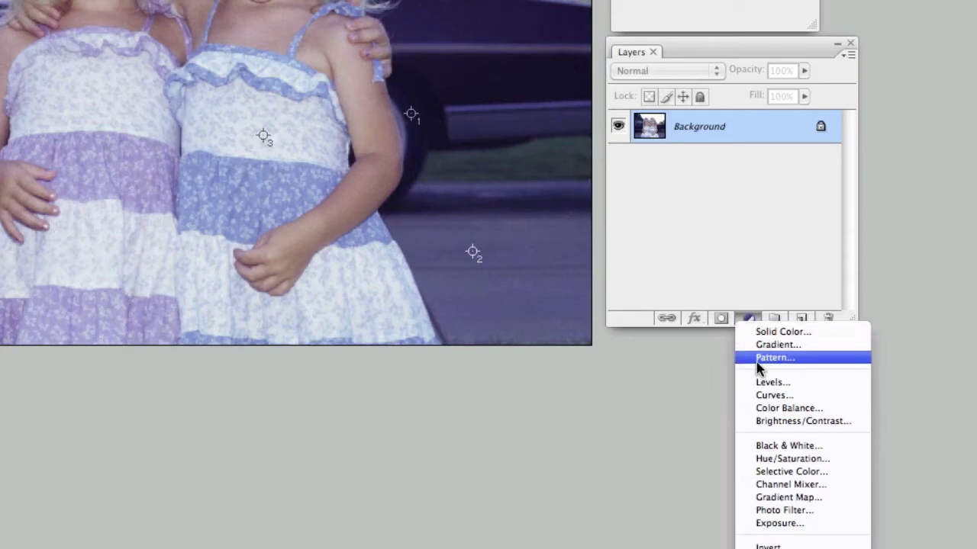
click(762, 383)
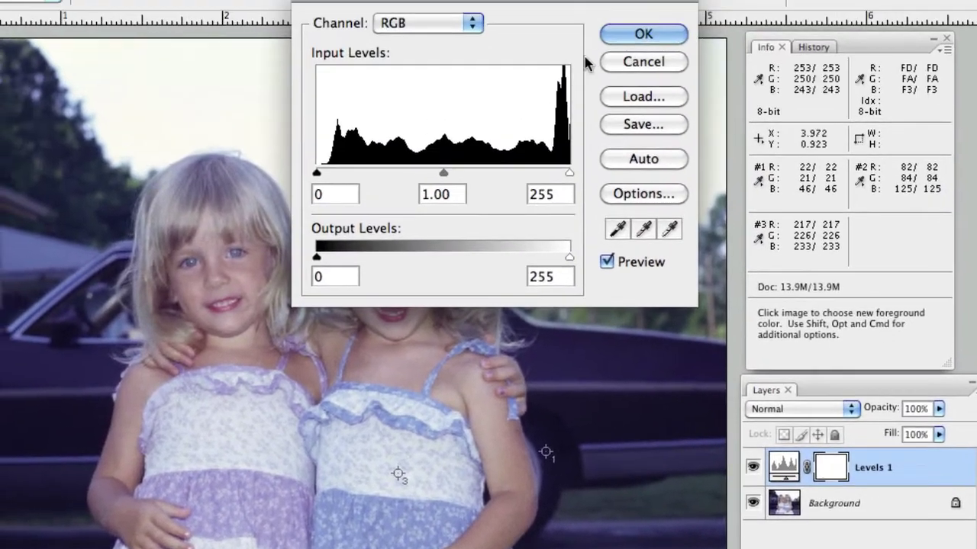
drag(555, 1, 548, 29)
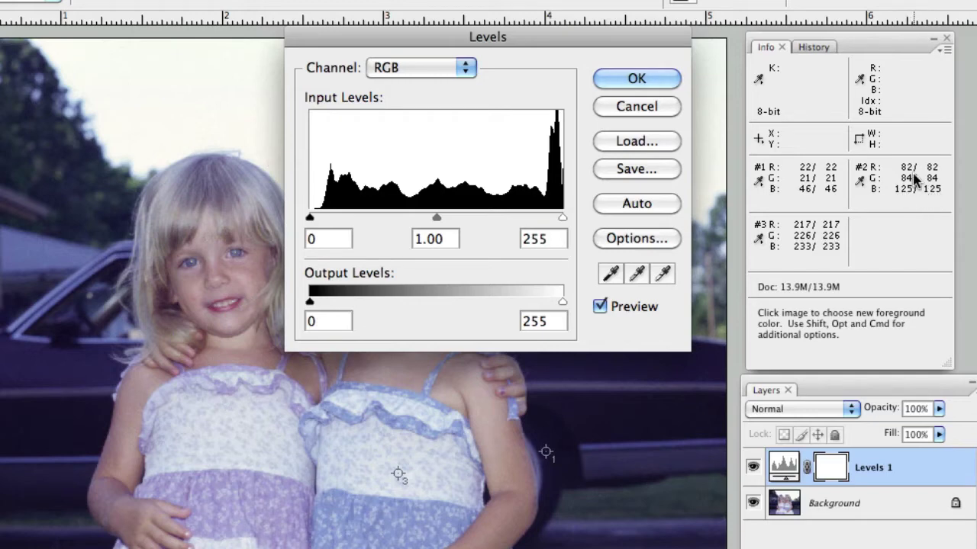
- Lower the Blue channel's midtone input level to 0.64 to neutralize the blue cast
click(420, 70)
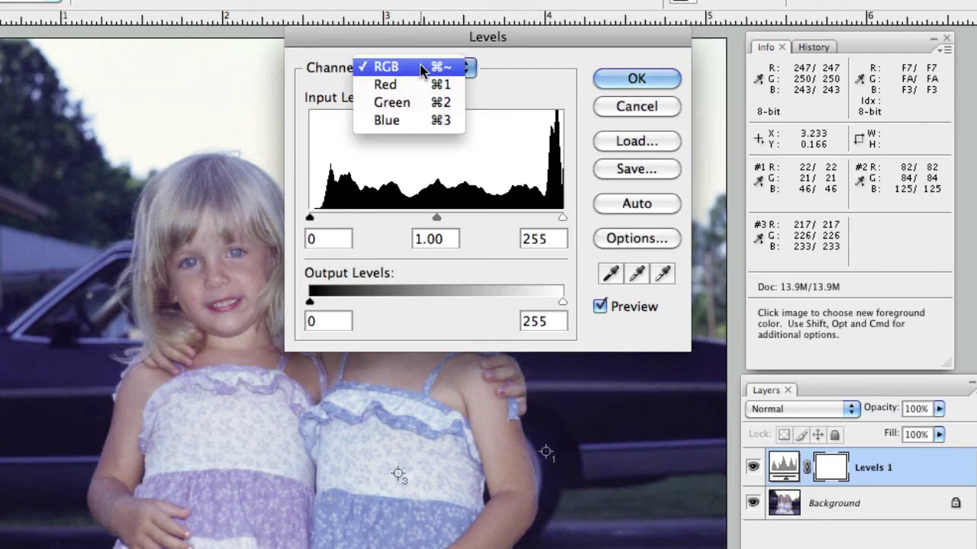
click(412, 119)
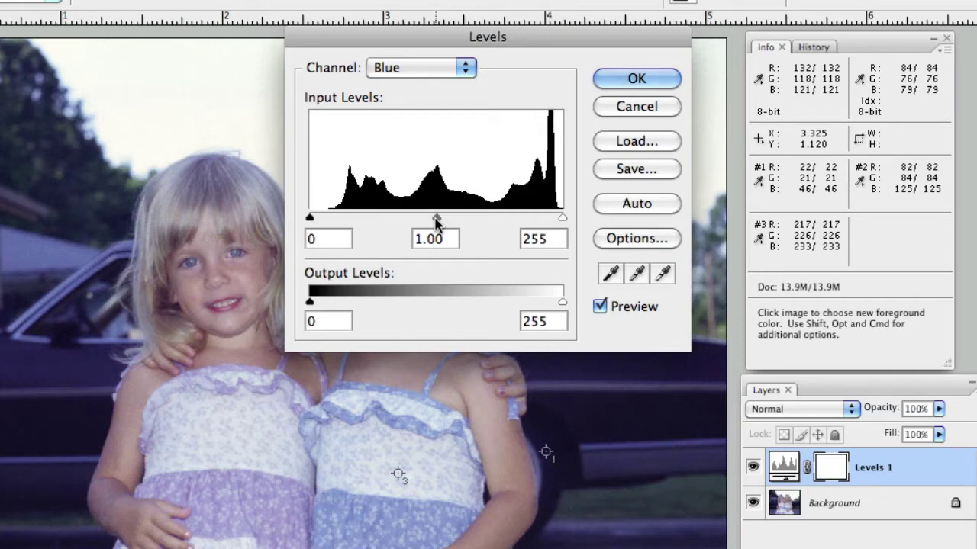
drag(436, 220, 468, 222)
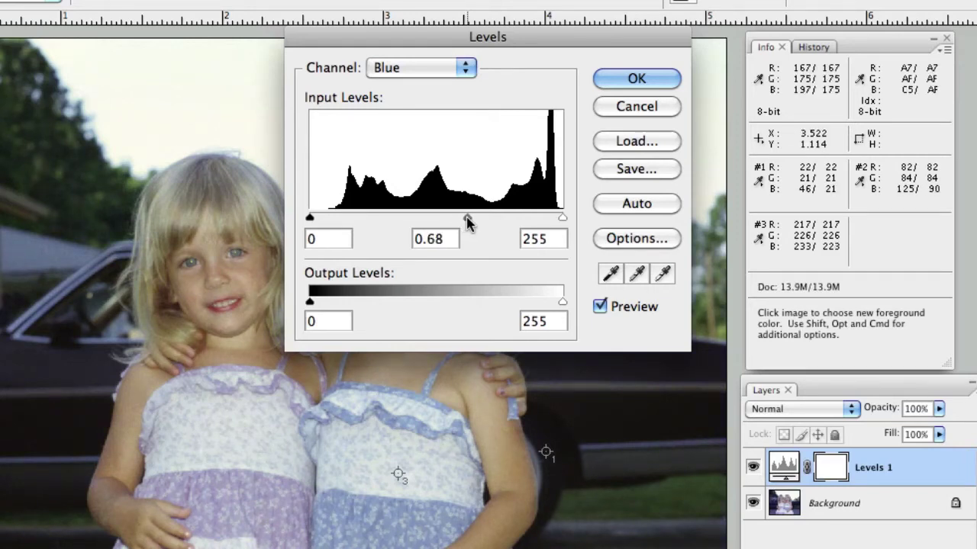
click(449, 239)
key(Up)
key(Down)
key(Down)
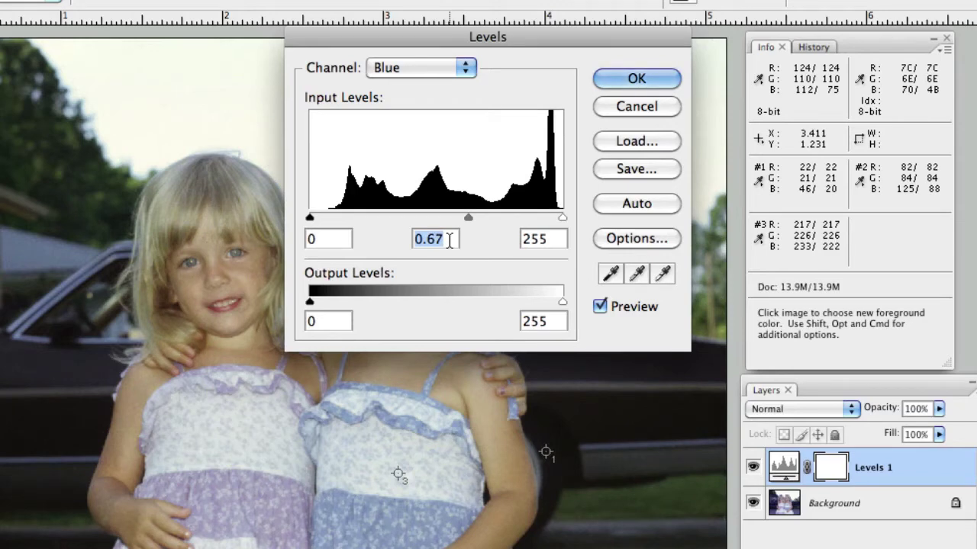
key(Down)
key(Down)
key(Down)
- Switch Levels to the Red channel and raise its midtone input level to 1.02
click(412, 67)
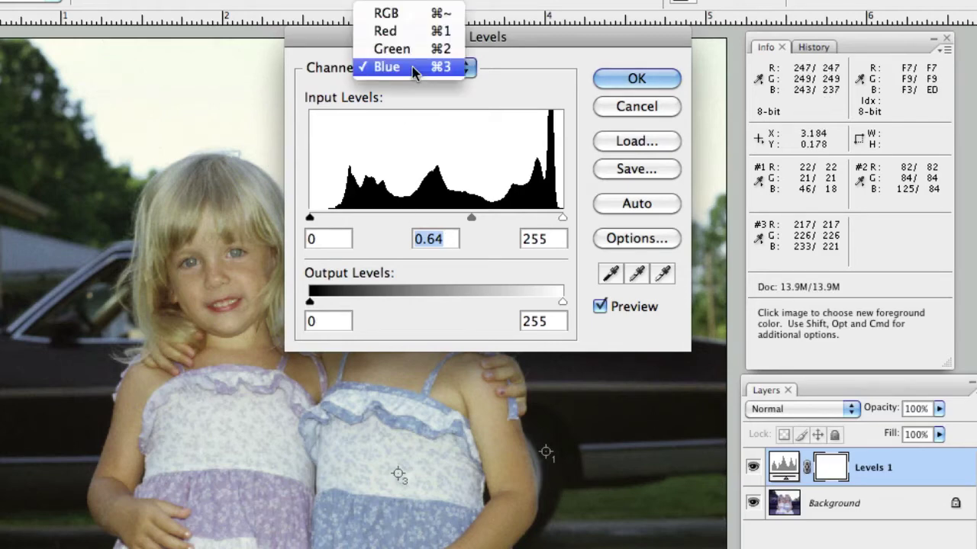
click(395, 30)
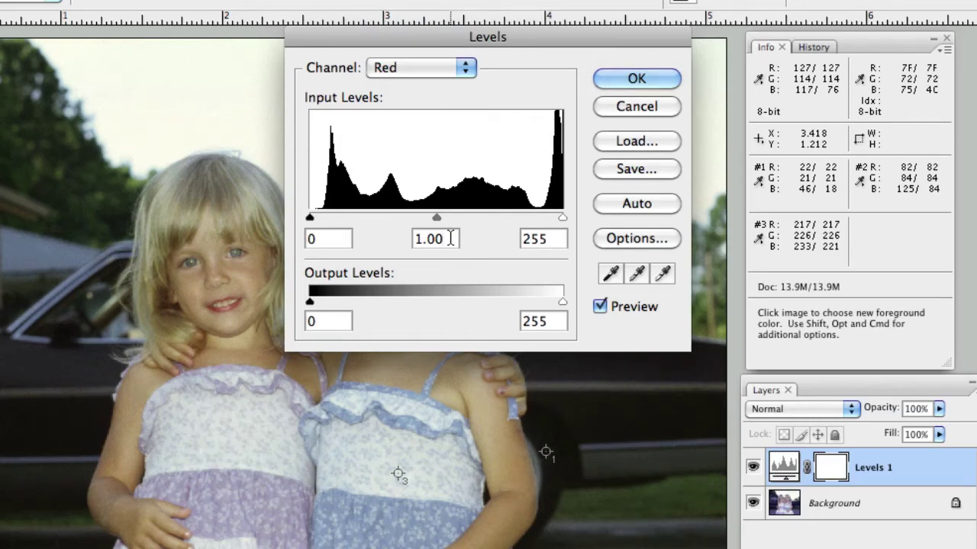
key(Down)
key(Down)
key(Up)
key(Up)
key(Up)
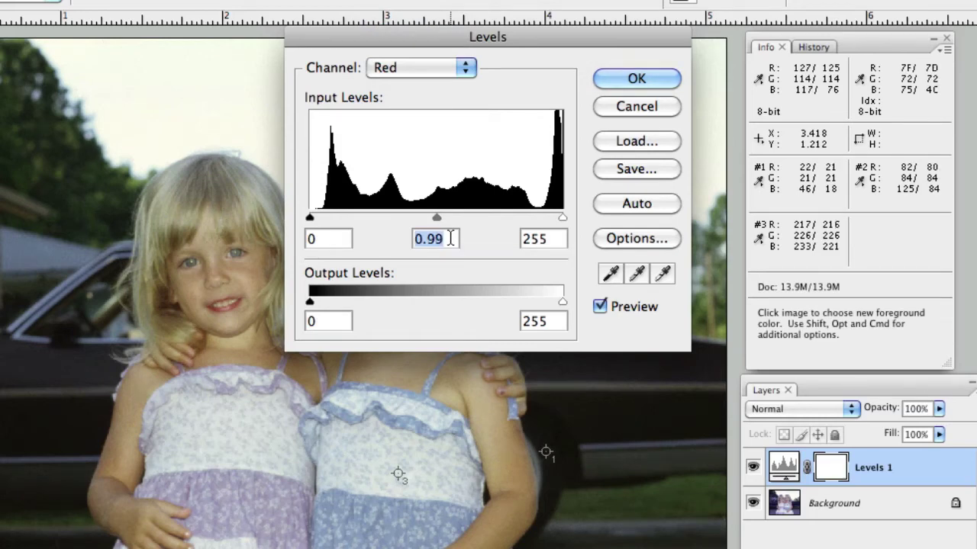
key(Up)
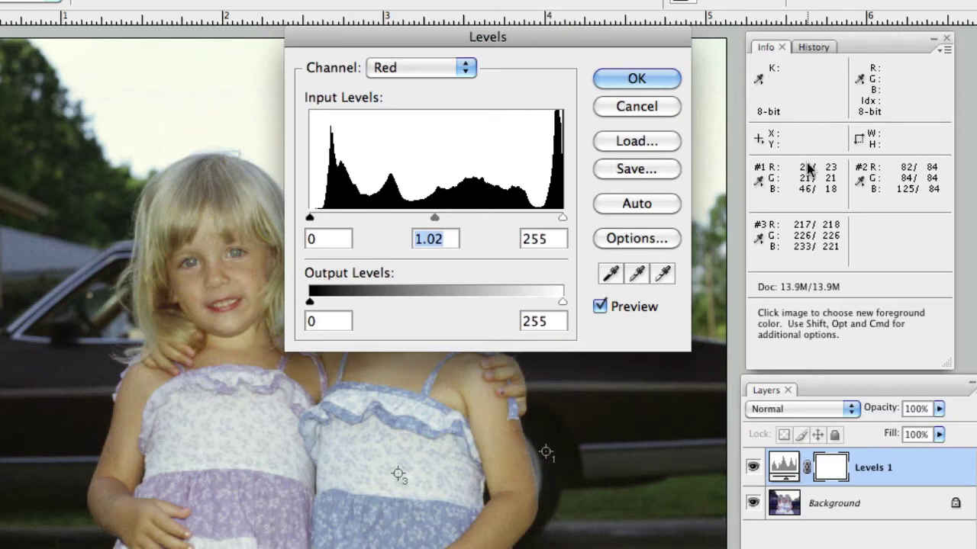
- Raise the Red channel's shadow input level to 5
click(338, 239)
key(Up)
key(Up)
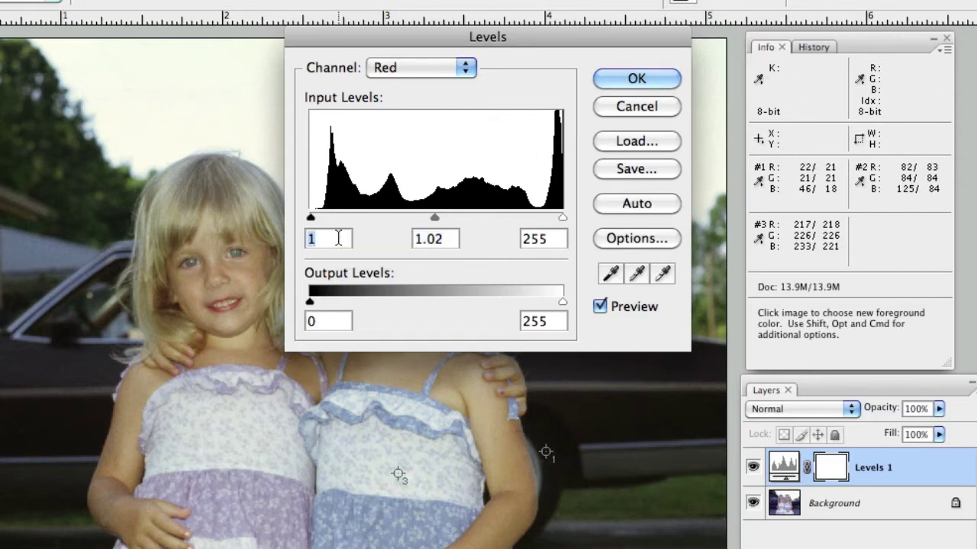
key(Up)
key(Up)
key(Up)
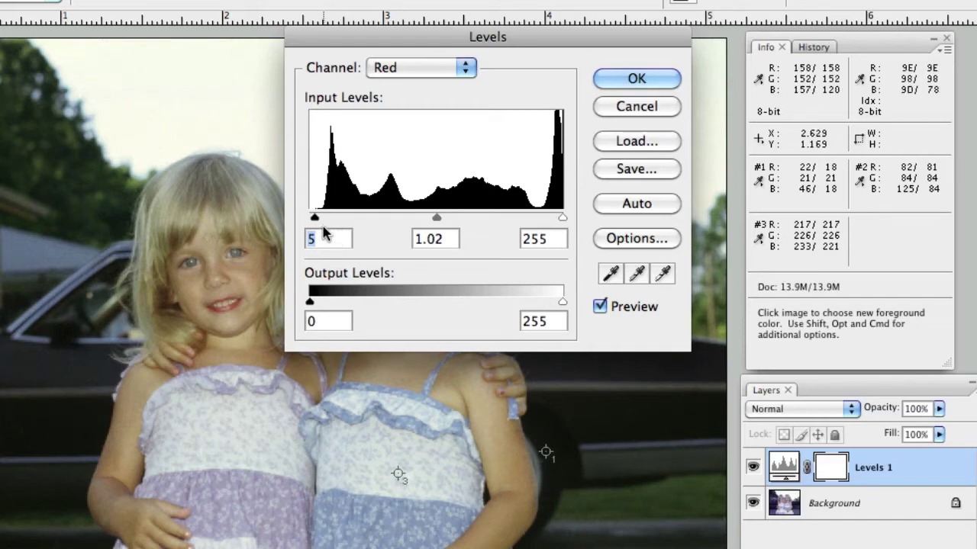
- Fine-tune the Red channel to a midtone input level of 1.06 and a shadow input level of 6
click(442, 241)
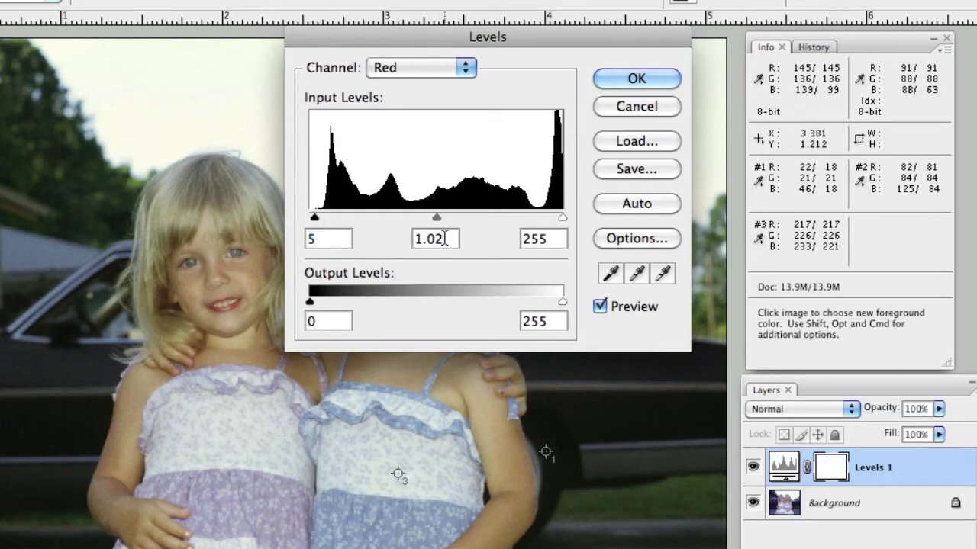
key(shift+Down)
key(shift+Up)
key(Up)
key(Up)
key(Up)
key(Up)
key(Up)
key(Up)
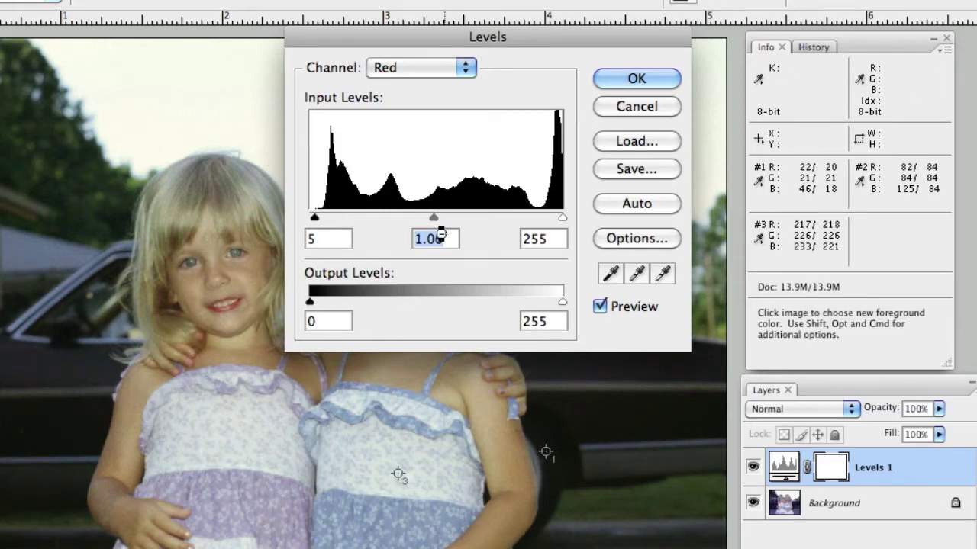
click(322, 238)
key(Up)
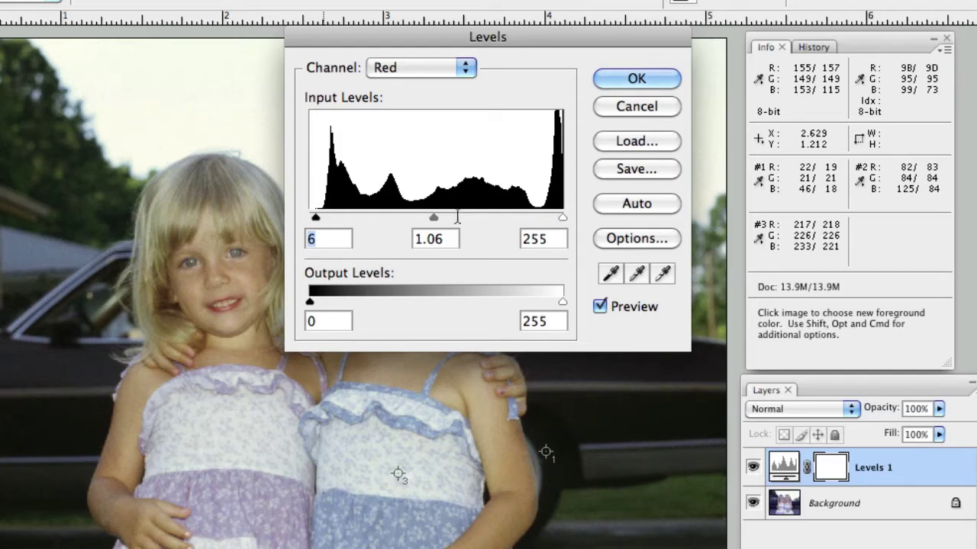
- Switch Levels to the Green channel and raise its shadow input level to 2
click(414, 69)
click(405, 85)
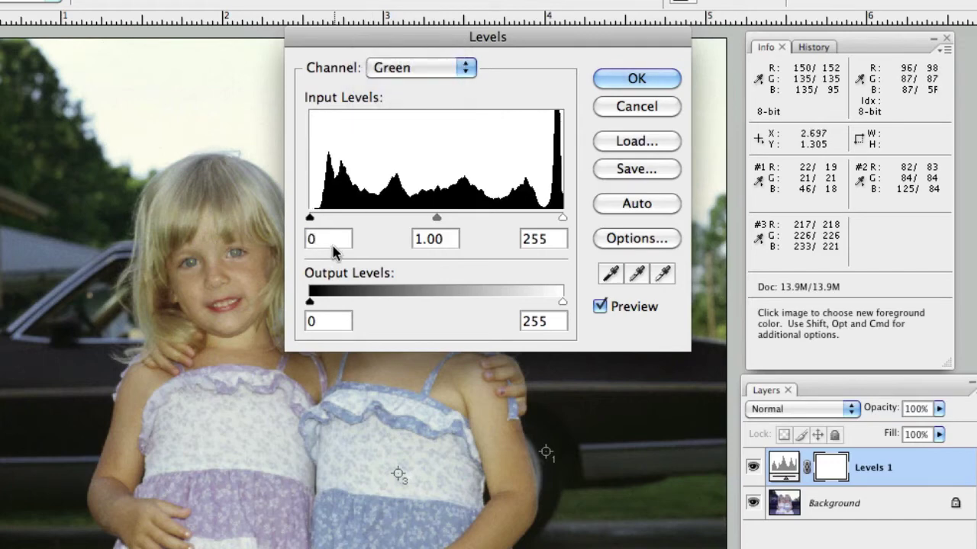
key(Up)
key(Up)
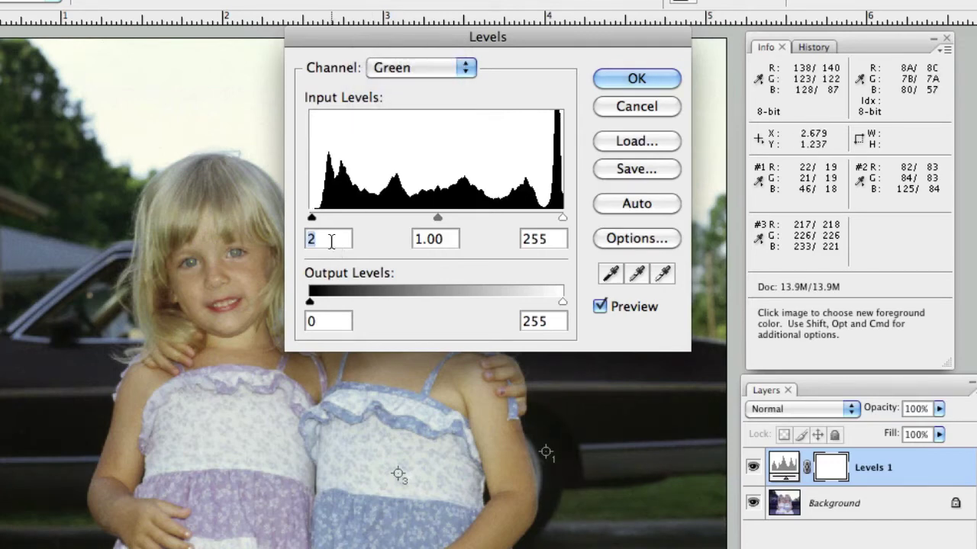
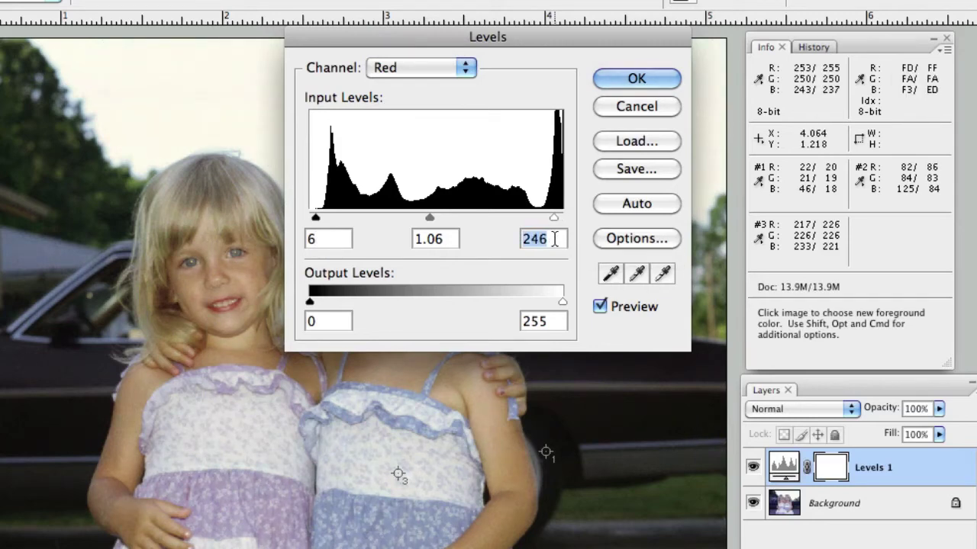
- Lower the Red channel's highlight input level to 243 and its midtone input level to 1.02
key(Down)
key(Down)
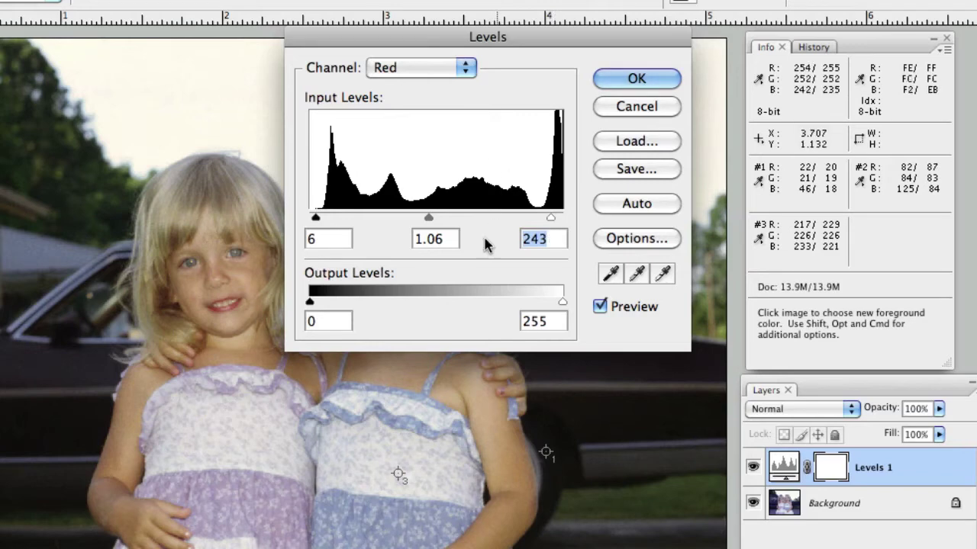
click(448, 239)
key(Down)
key(Down)
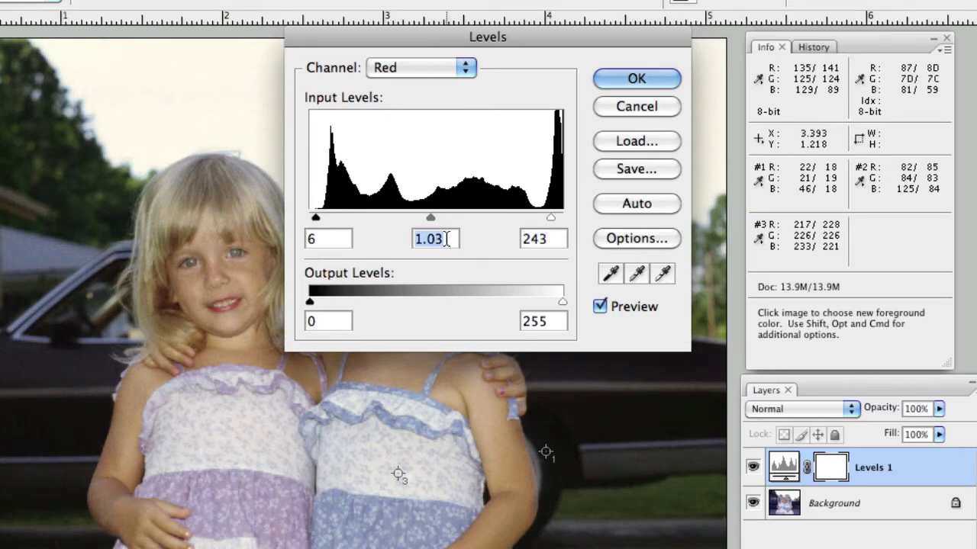
key(Down)
key(Up)
- Refine the Red channel to a highlight input level of 244 and a midtone input level of 1.01
click(555, 242)
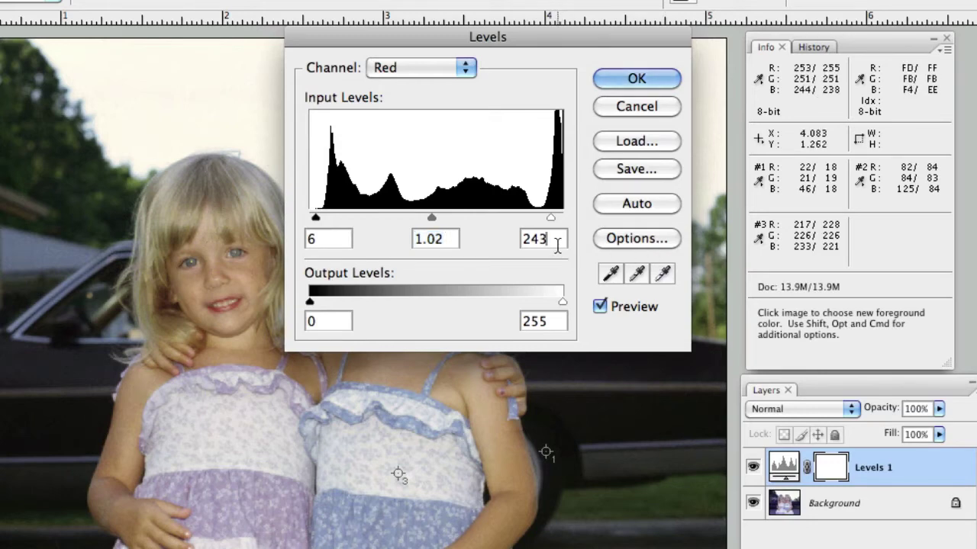
key(Up)
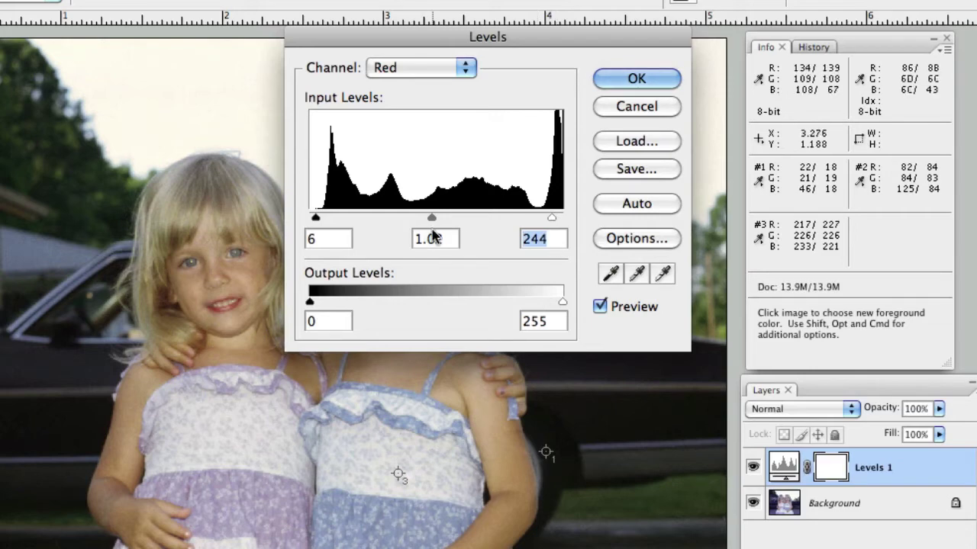
click(435, 239)
key(Down)
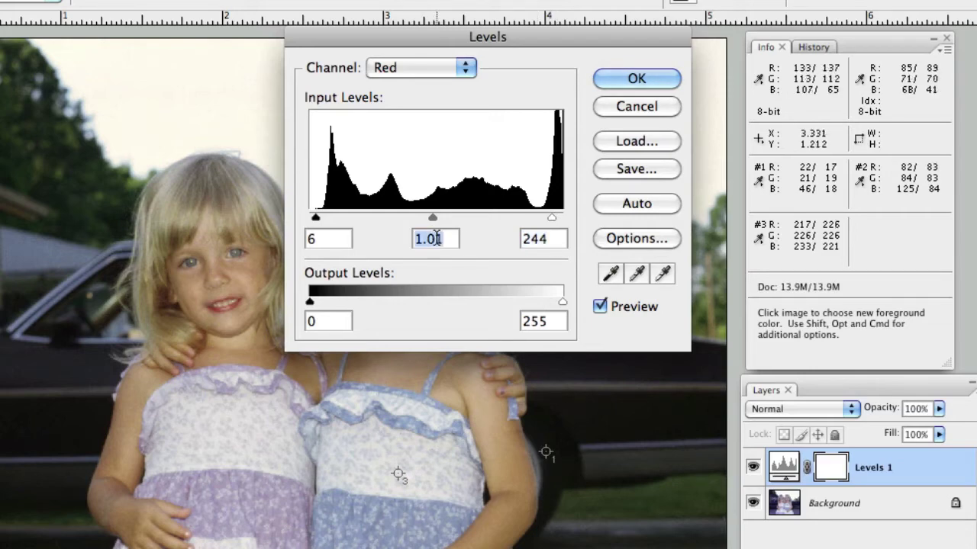
- Switch Levels to the Blue channel and set its highlight input level to 251 and midtone input level to 0.62
click(405, 67)
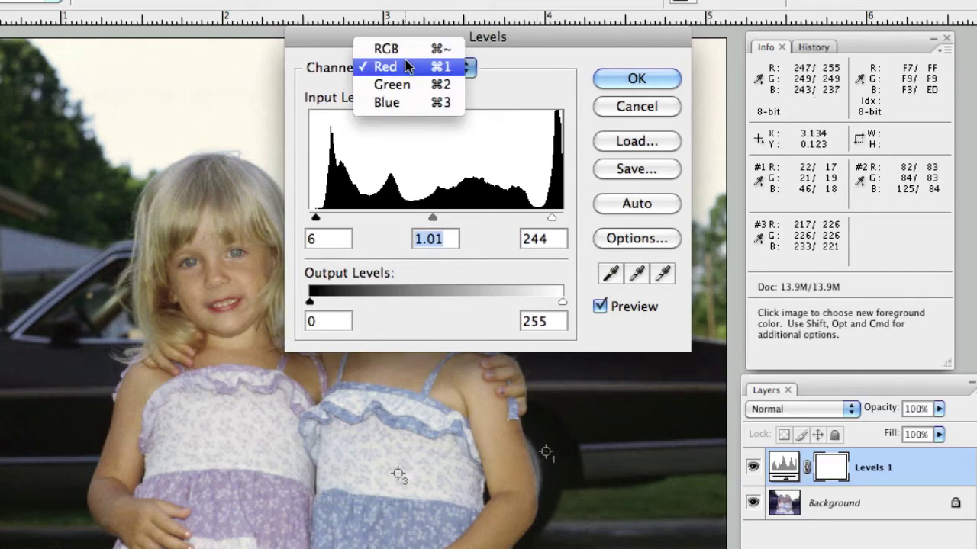
key(Return)
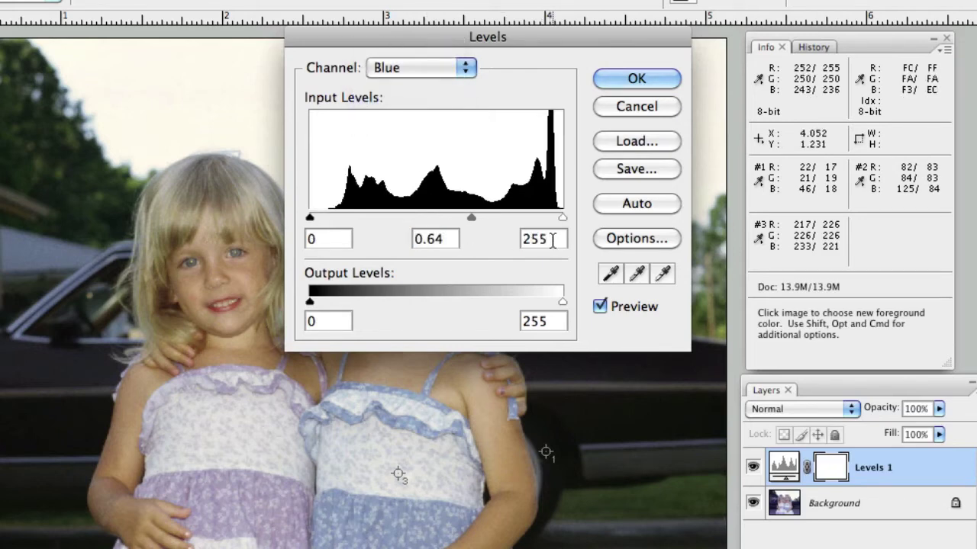
key(Down)
key(Down)
key(Down)
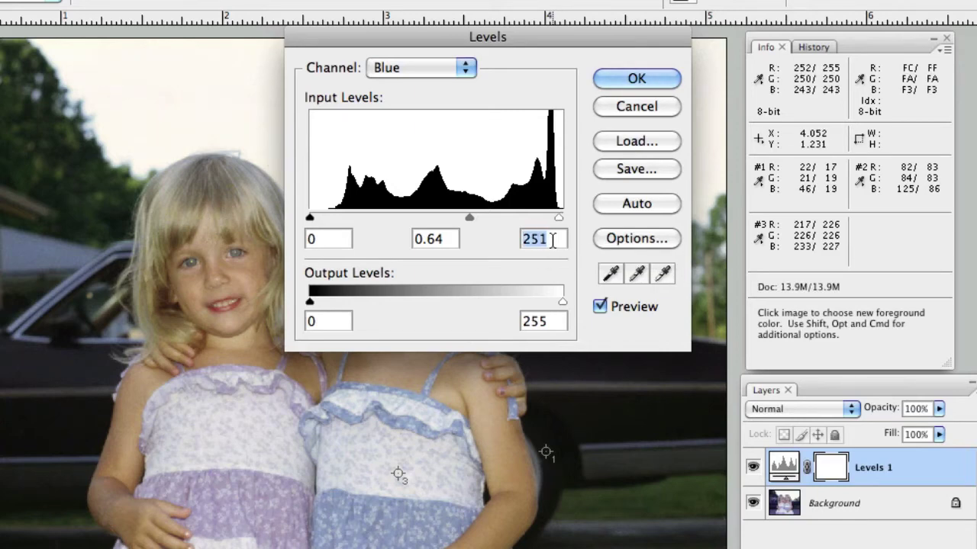
click(447, 240)
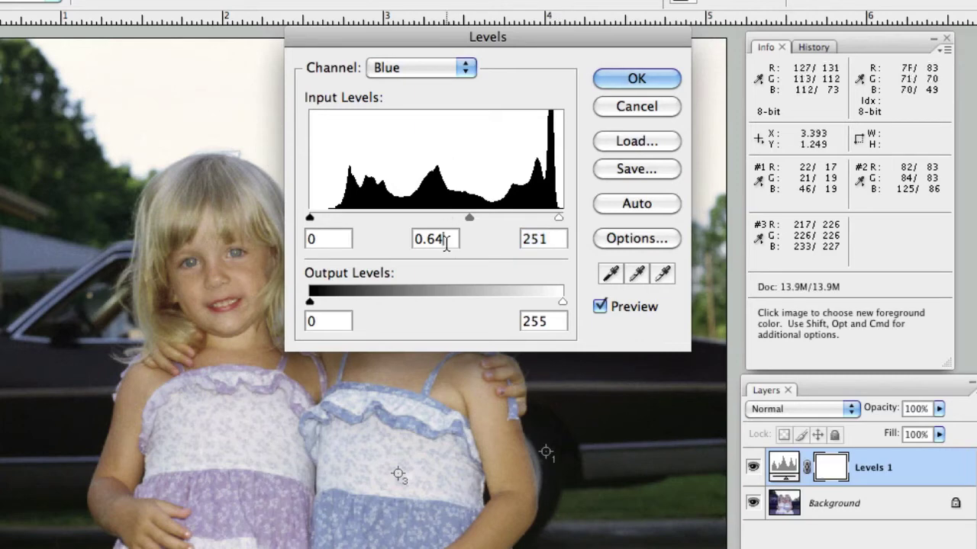
key(Down)
key(Down)
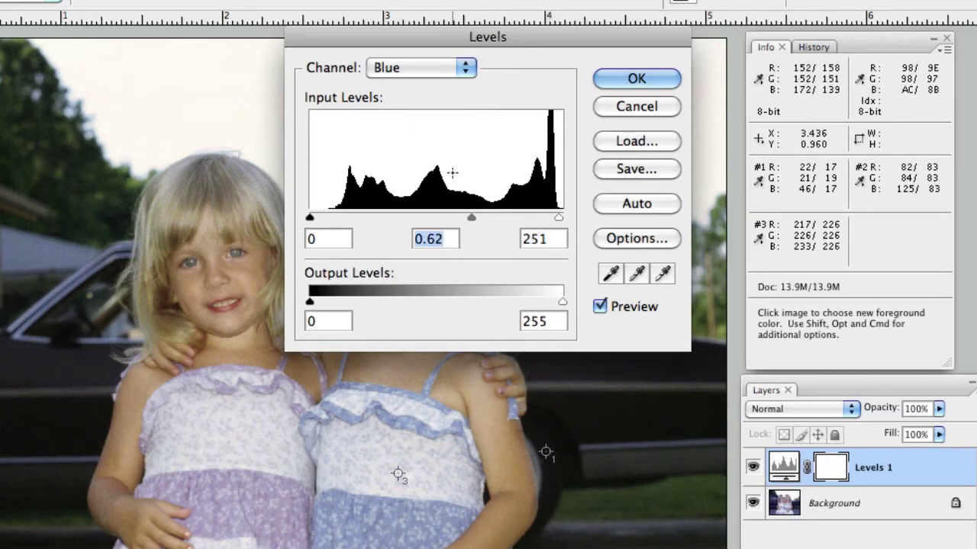
- Set the Green channel's shadow input level to 4 and midtone input level to 1.02, and apply the Levels adjustment
click(402, 70)
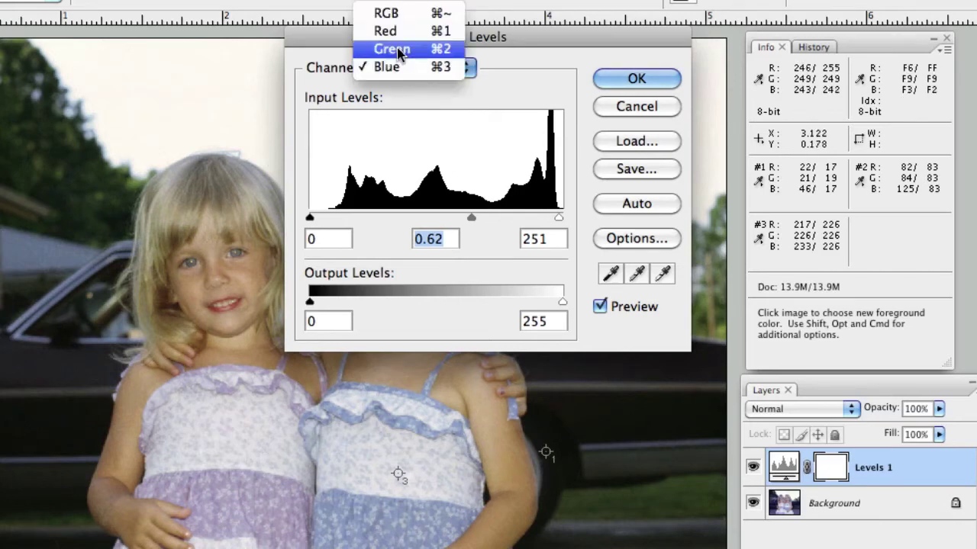
click(393, 48)
click(334, 239)
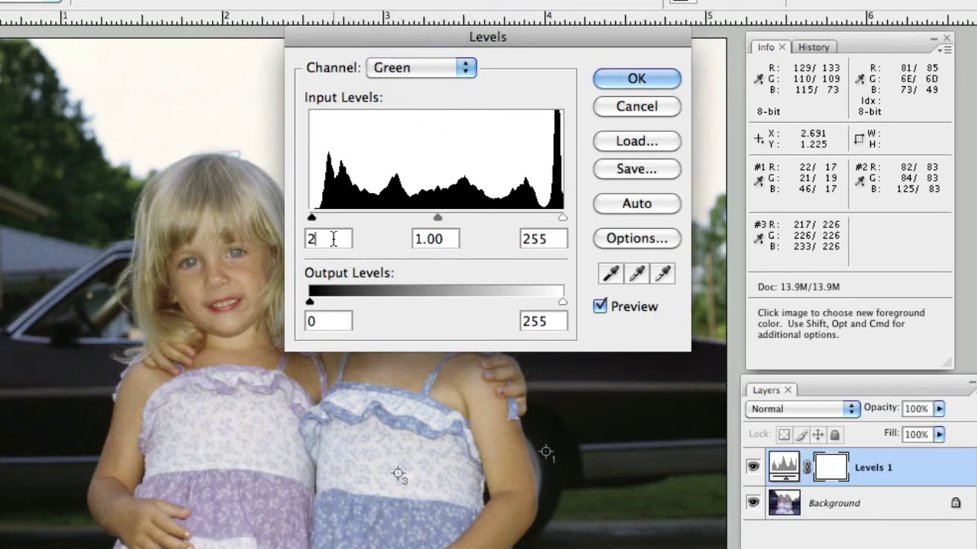
key(Up)
key(Up)
key(Up)
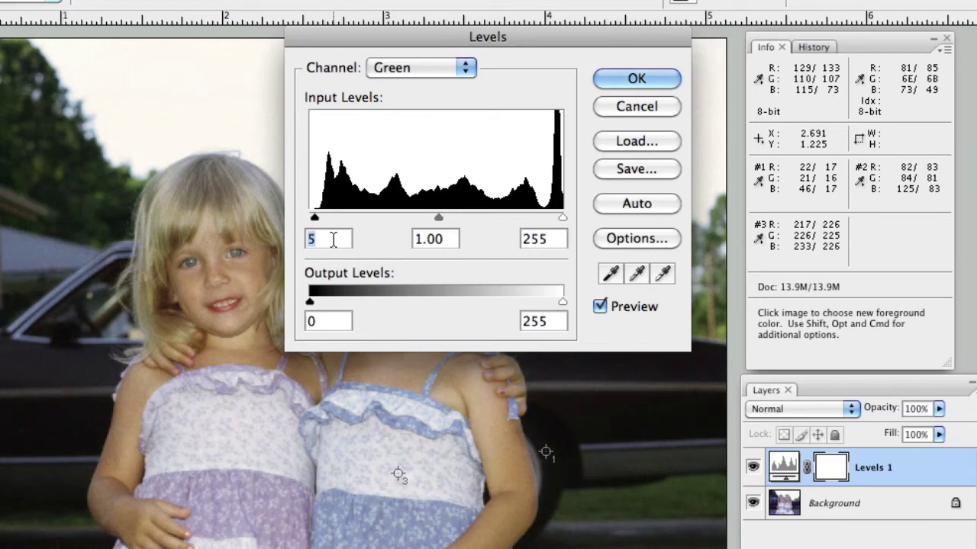
key(Down)
click(437, 239)
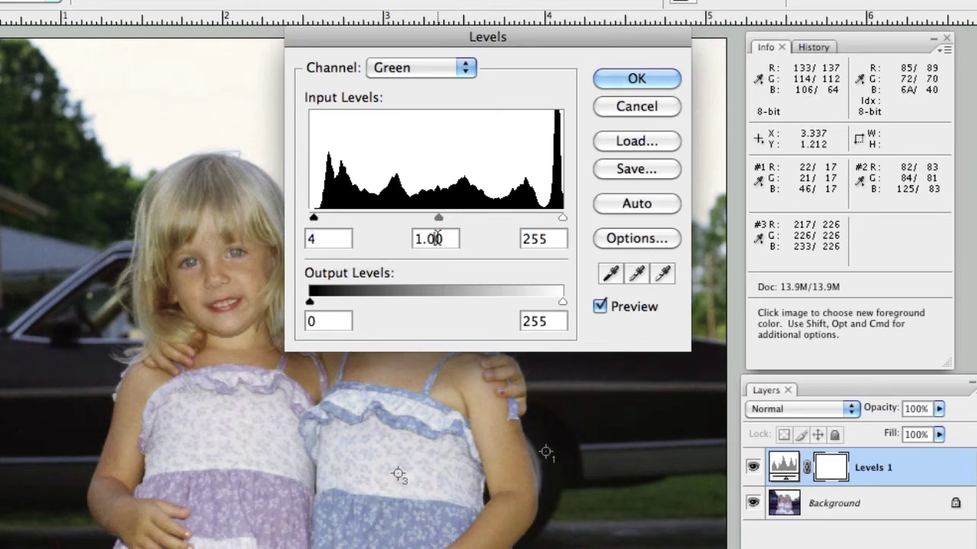
key(Up)
key(Up)
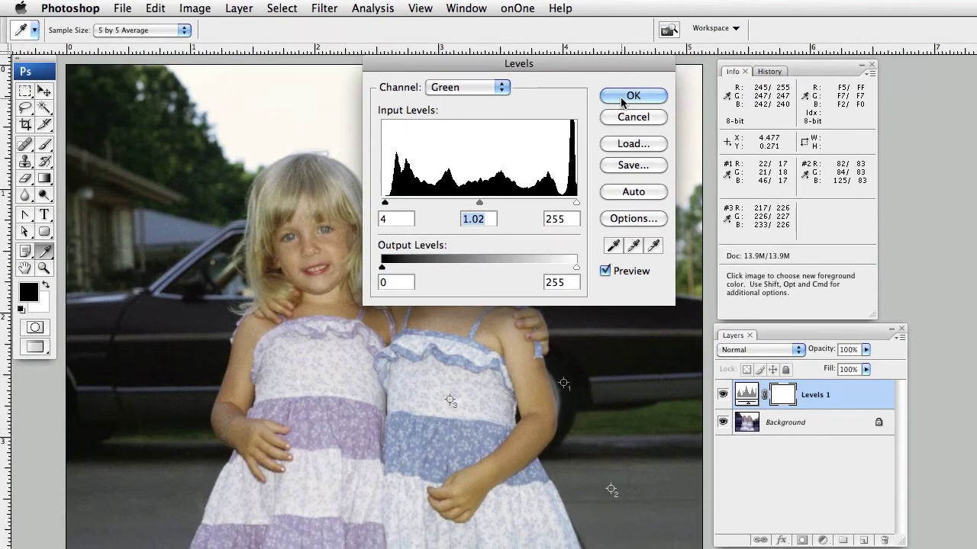
click(632, 96)
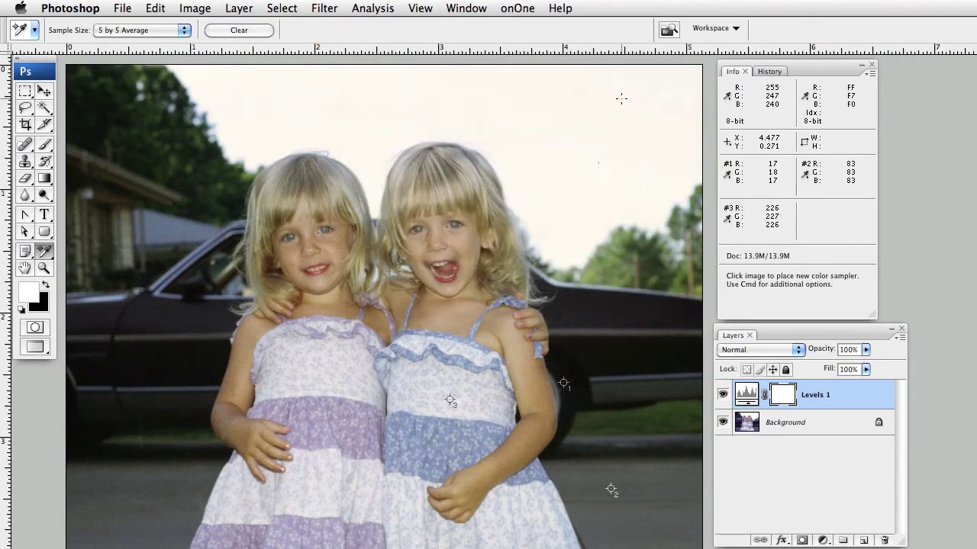
- Compare the photo with and without Levels 1, leave that layer hidden, and add a second Levels adjustment layer
click(723, 395)
click(722, 395)
click(723, 395)
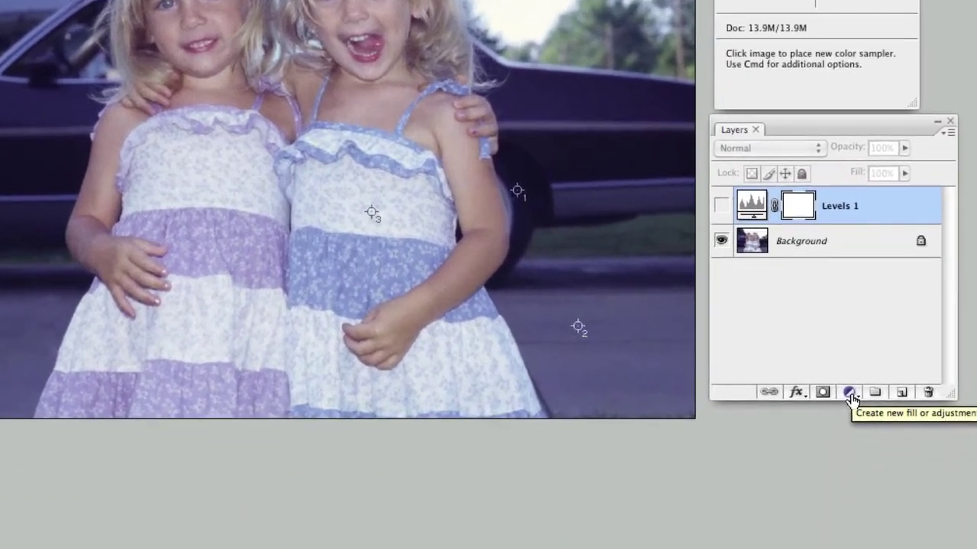
click(823, 540)
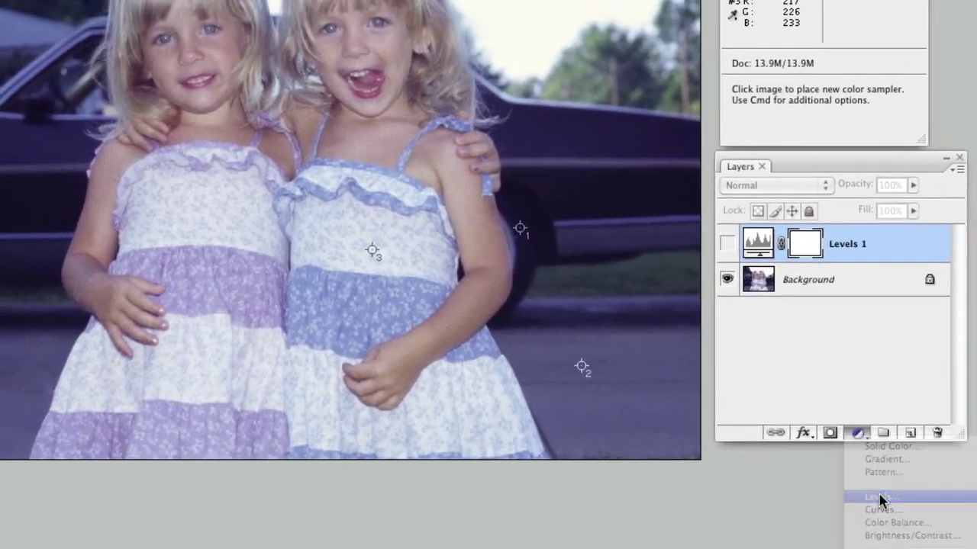
click(874, 447)
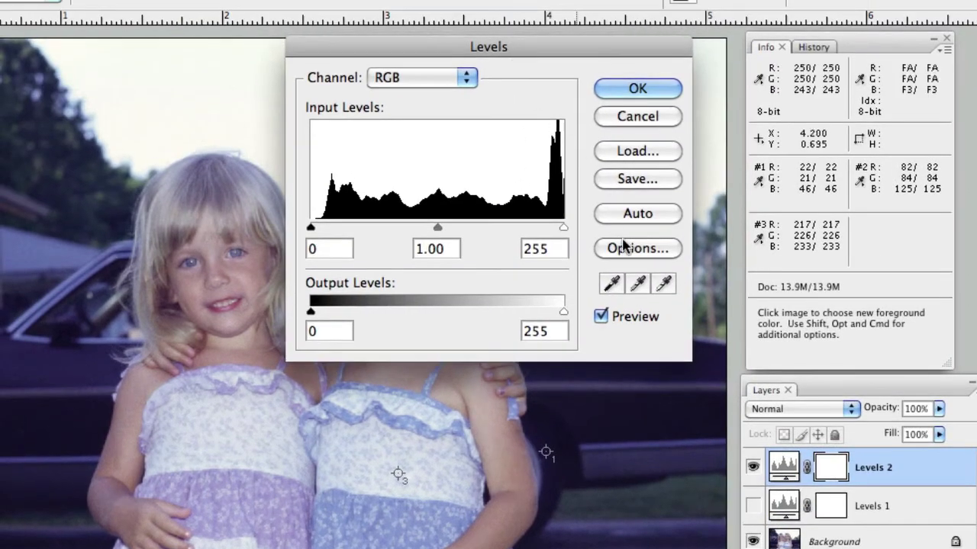
- Set the gray point eyedropper's target midtone color to RGB 84, 84, 84
click(664, 283)
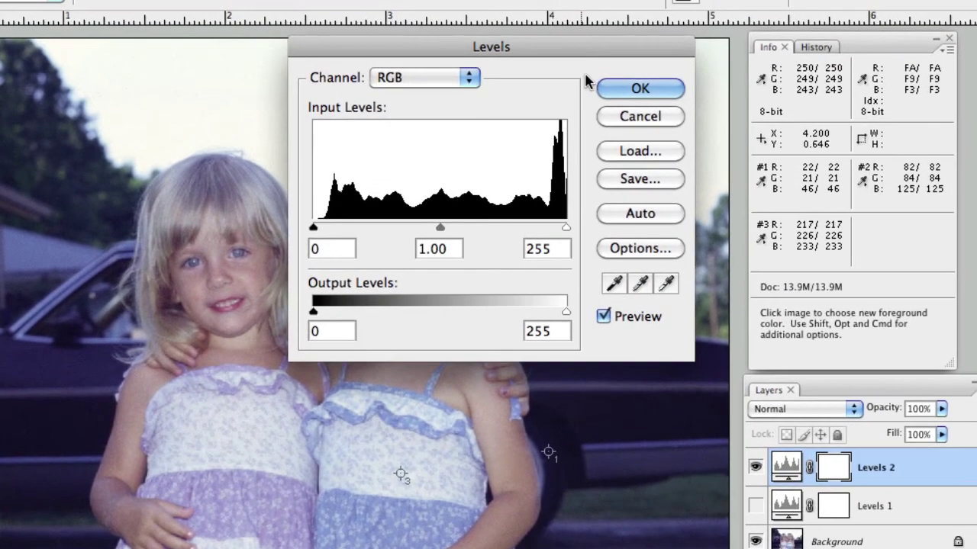
drag(567, 45, 491, 38)
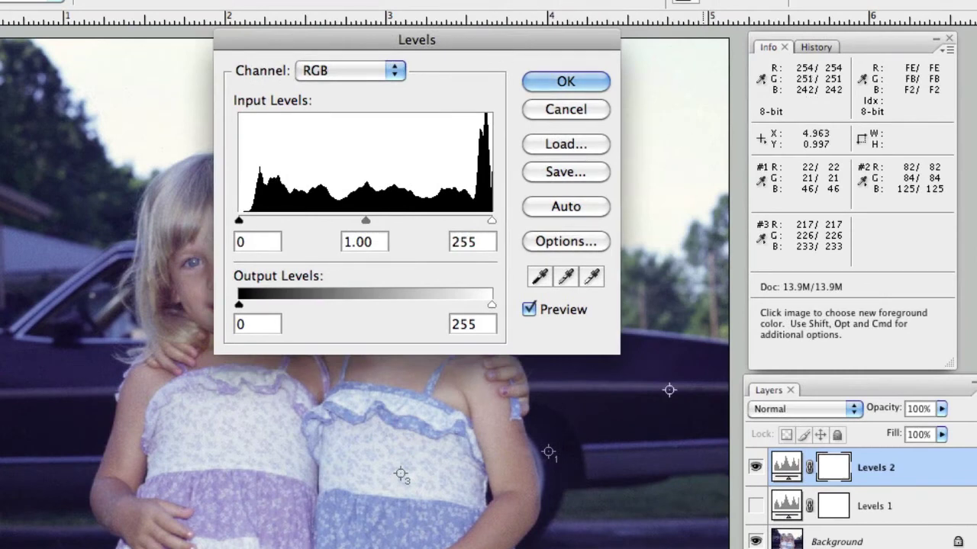
double_click(566, 279)
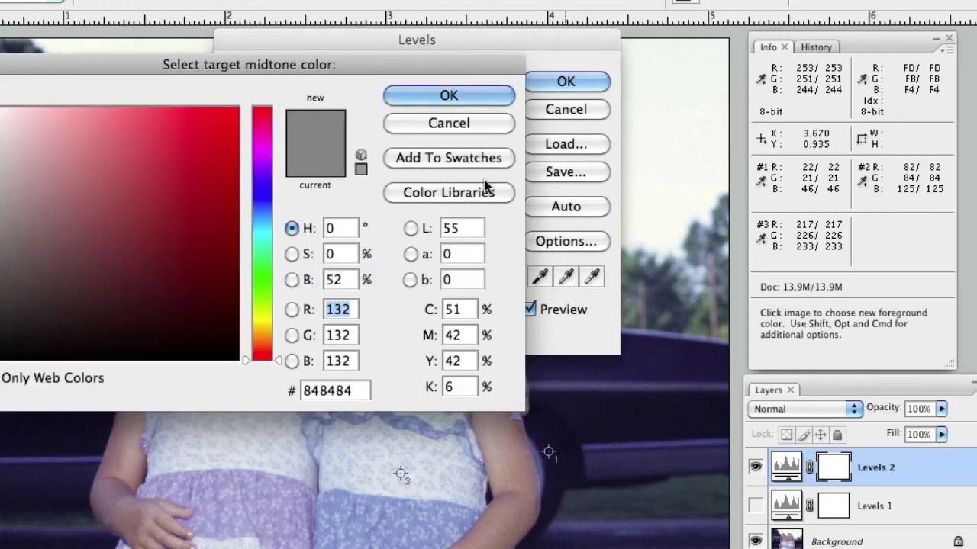
drag(343, 69, 404, 49)
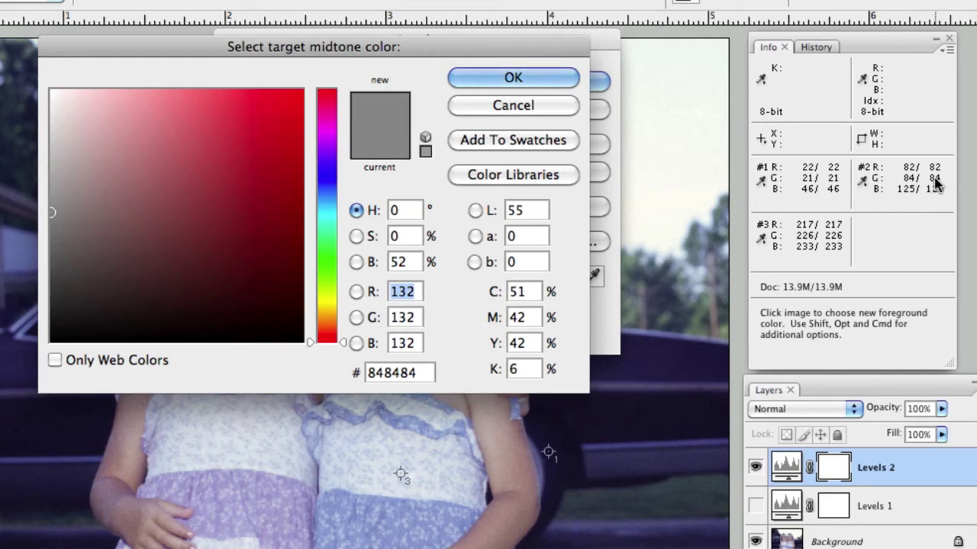
text(84)
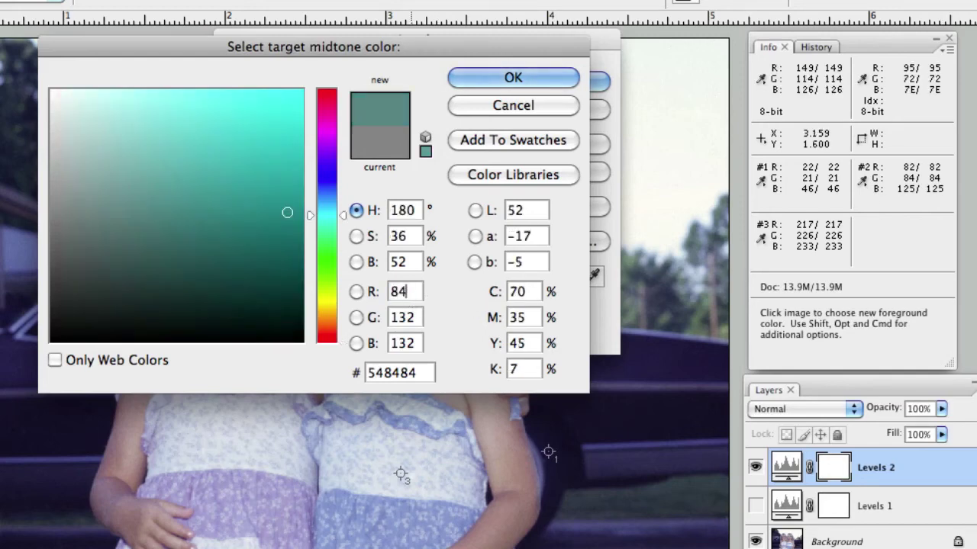
key(Tab)
text(84)
key(Tab)
text(84)
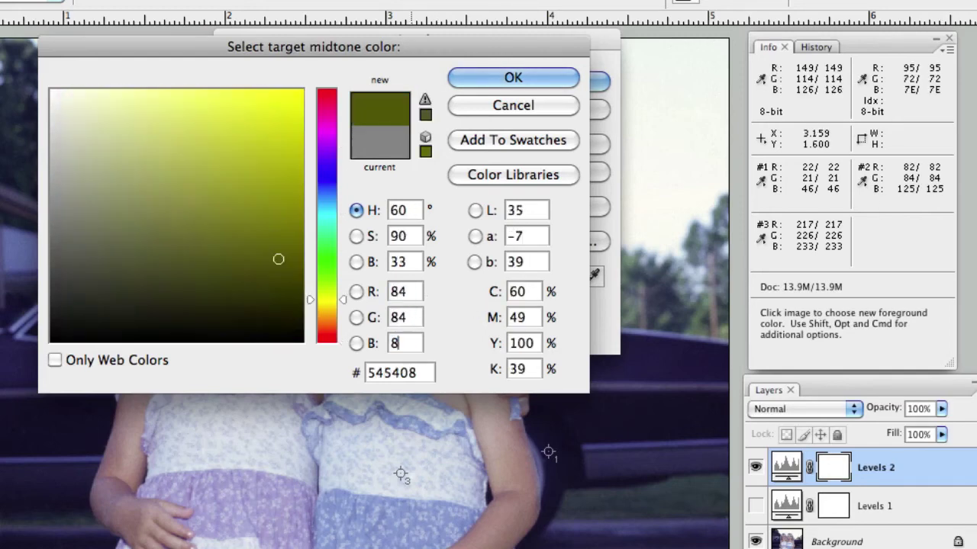
key(Tab)
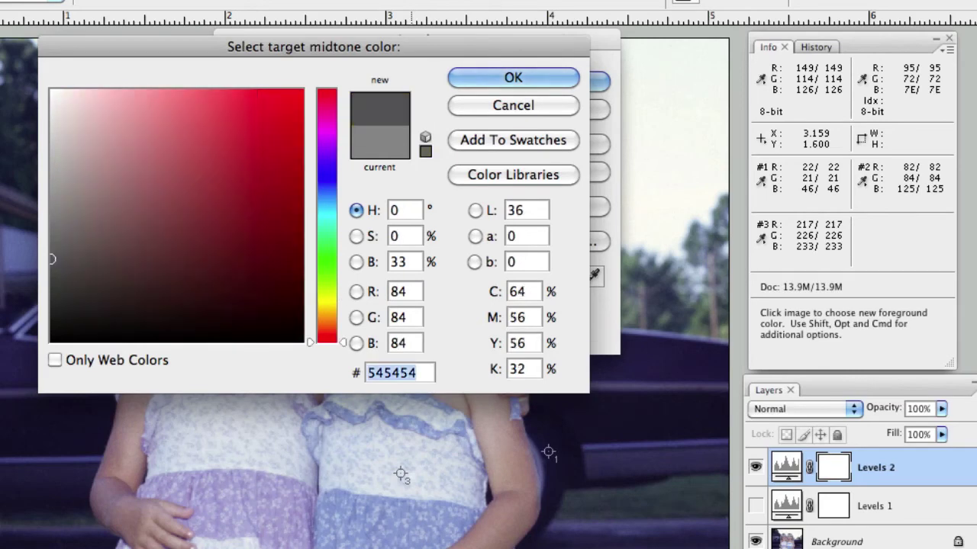
click(511, 79)
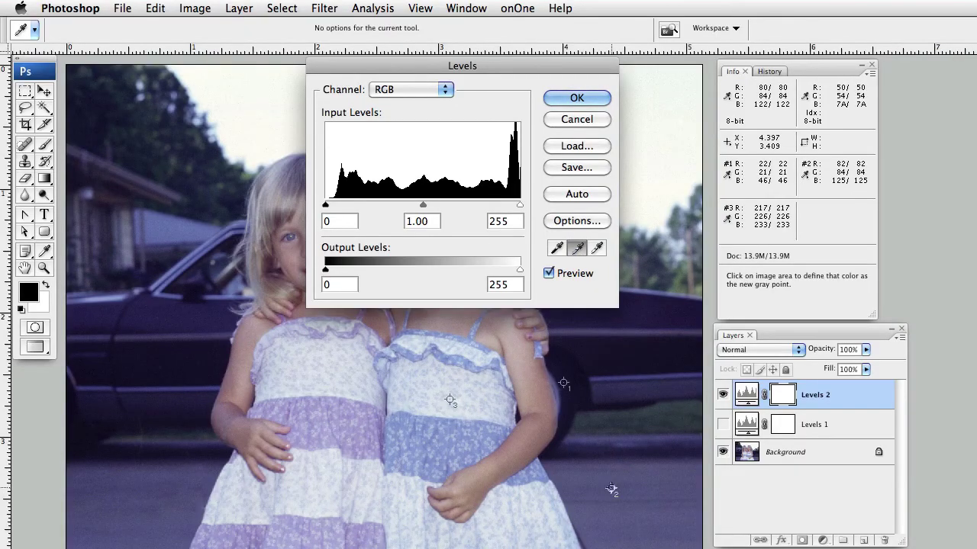
- Set the gray point at color sampler 2 on the road and apply Levels without saving the target colors as defaults
click(611, 489)
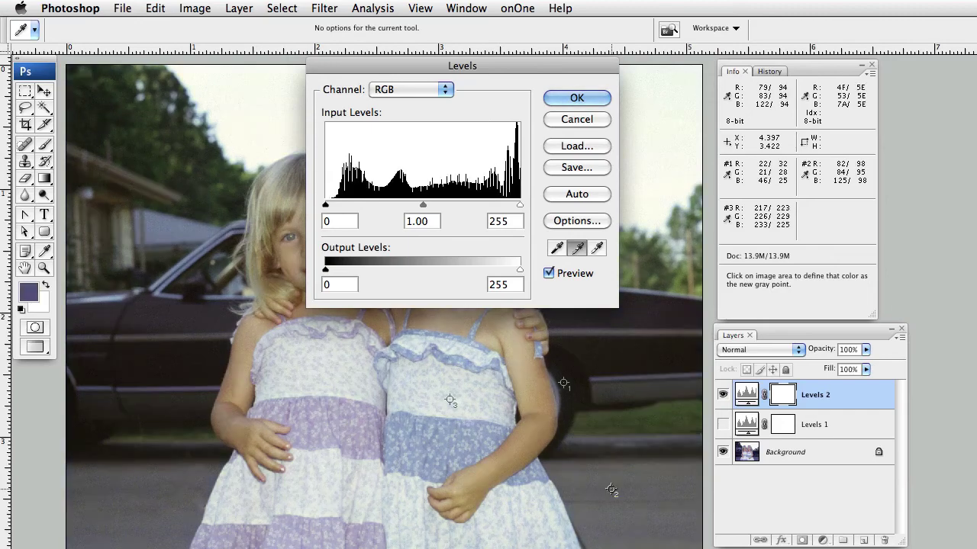
click(580, 97)
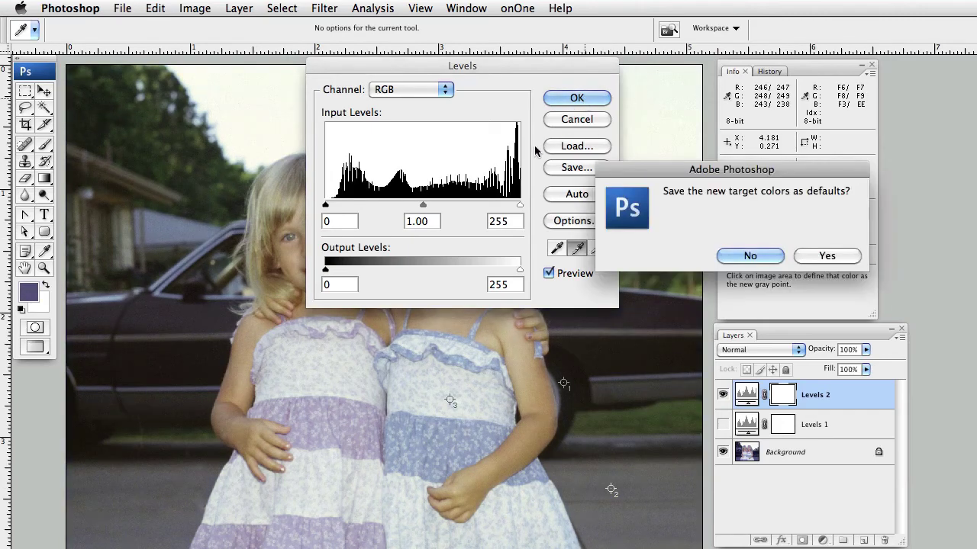
click(764, 258)
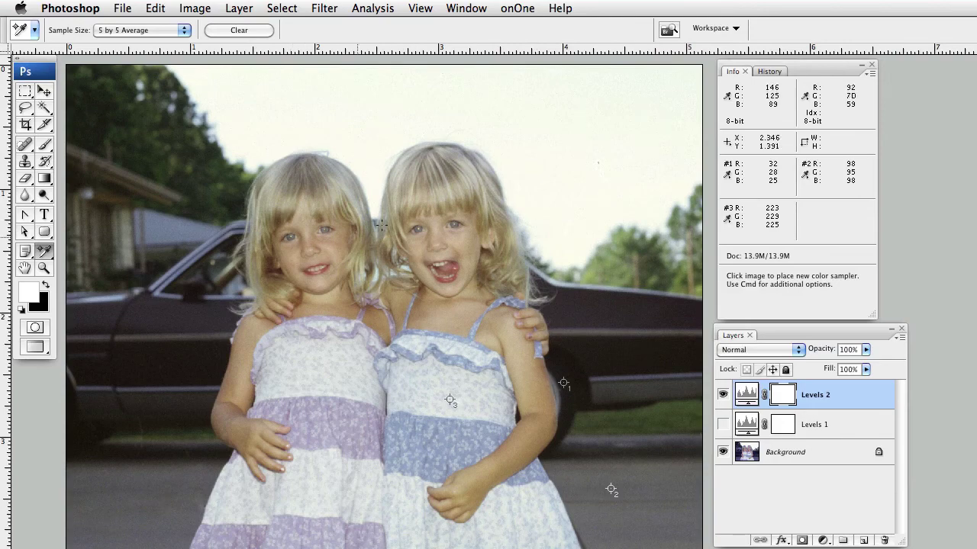
- Switch to the open snowy duck pond photo and add a Levels adjustment layer
click(475, 10)
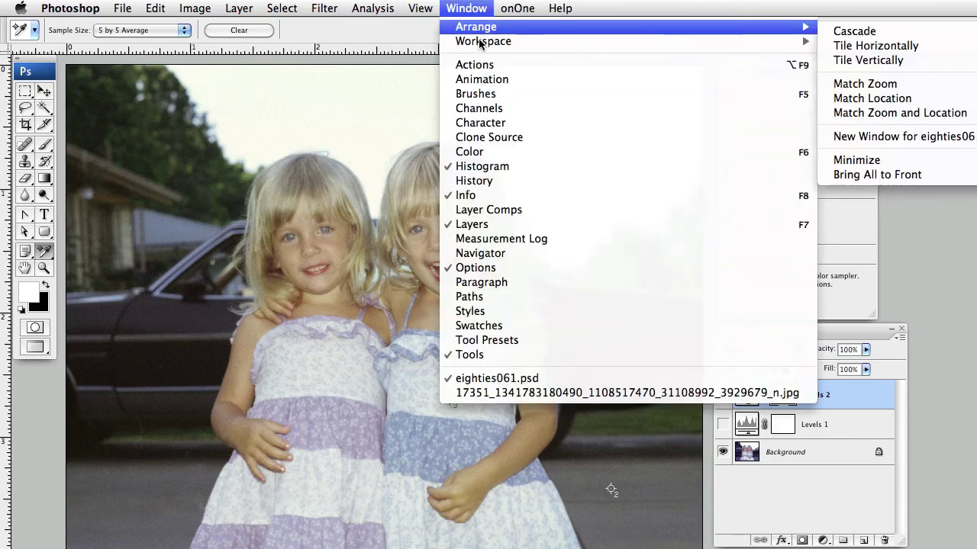
click(496, 394)
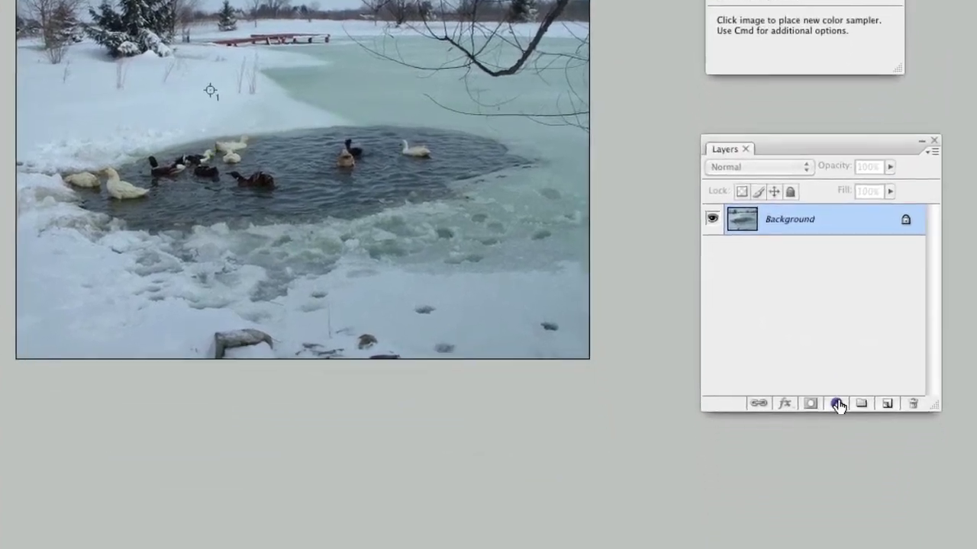
click(837, 405)
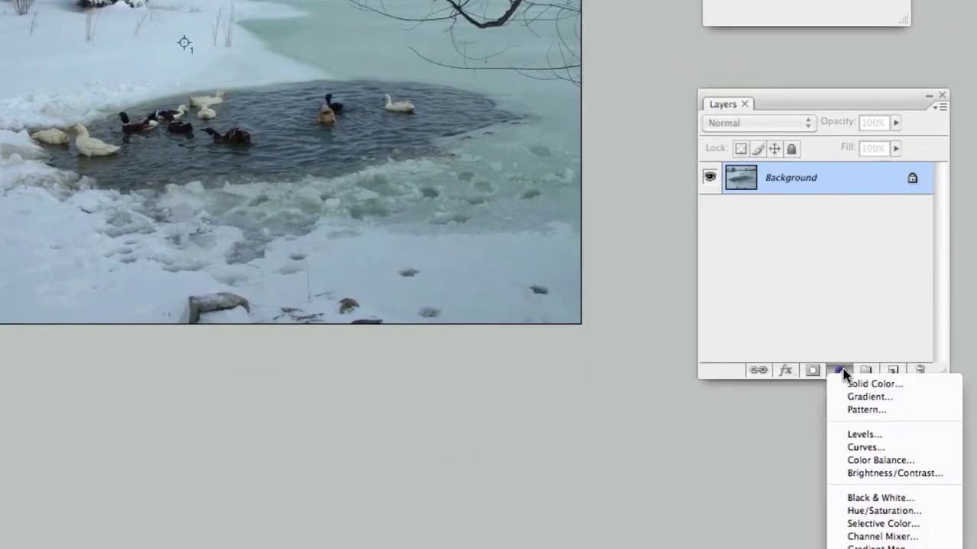
click(866, 434)
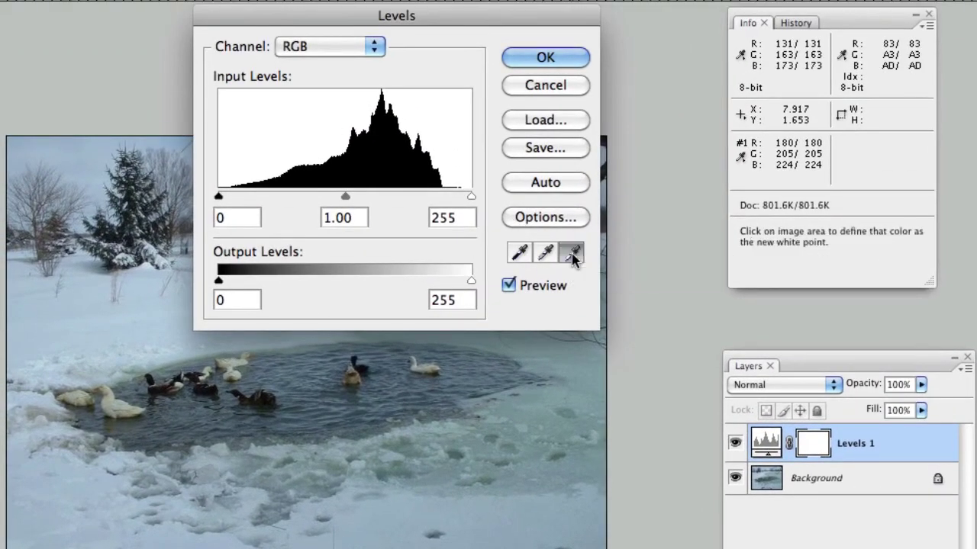
- Set the white point eyedropper's target highlight color to RGB 224, 224, 224
double_click(573, 255)
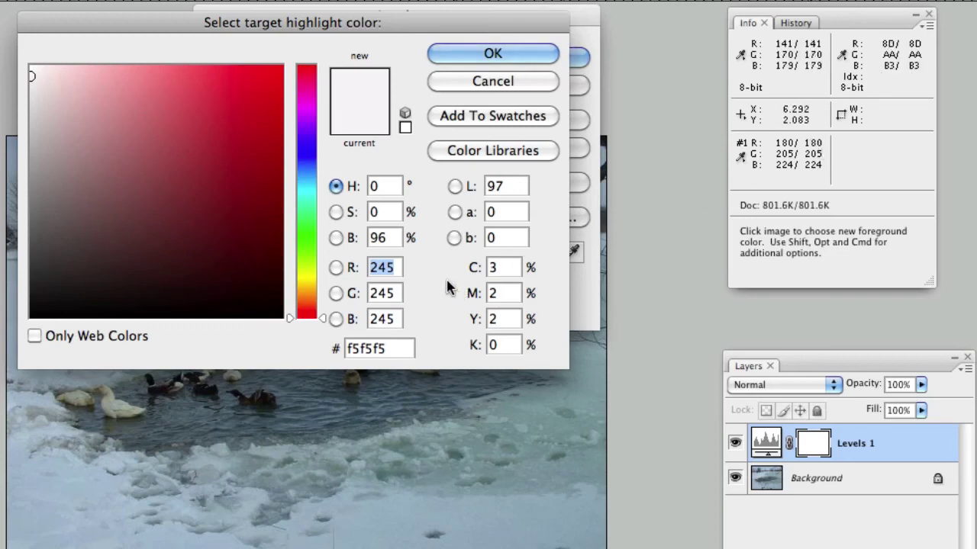
text(224)
key(Tab)
text(244)
key(Tab)
text(2)
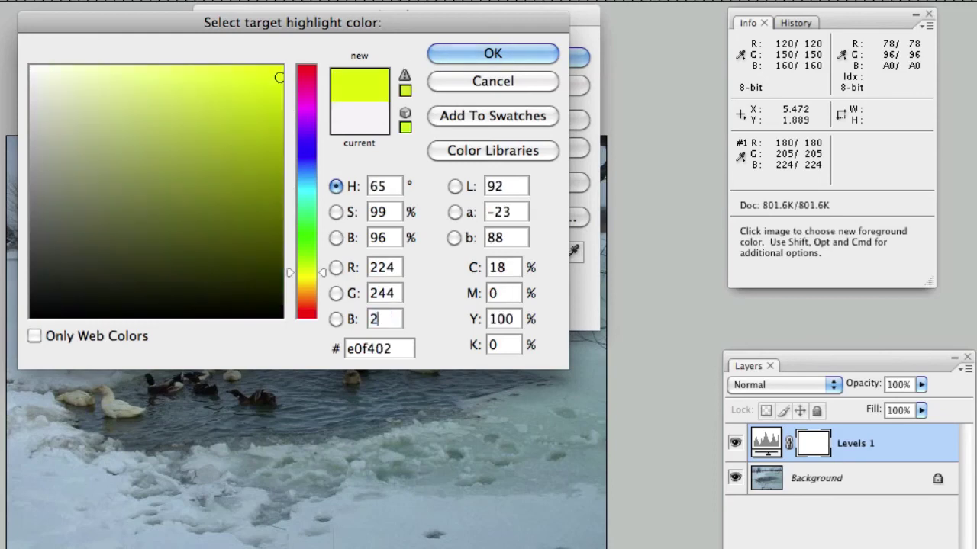
text(4)
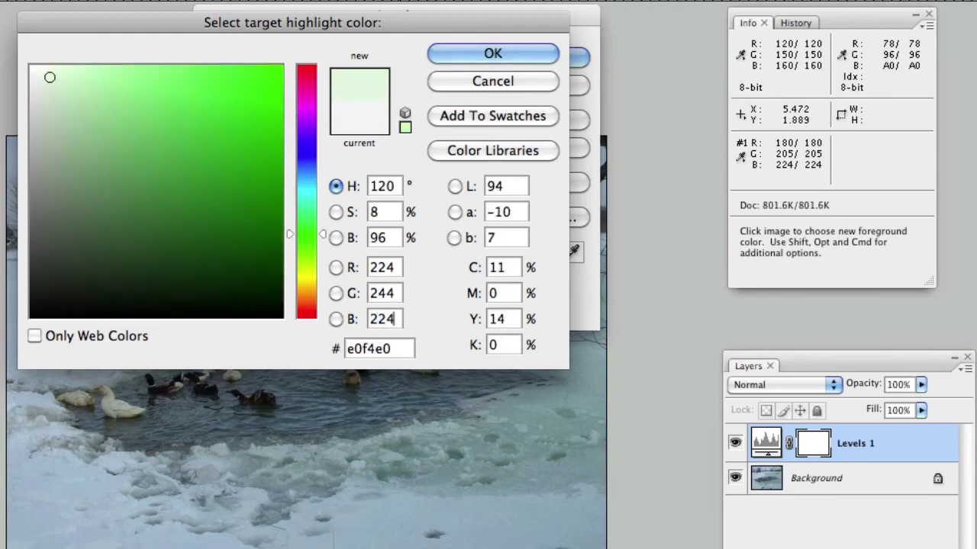
double_click(397, 292)
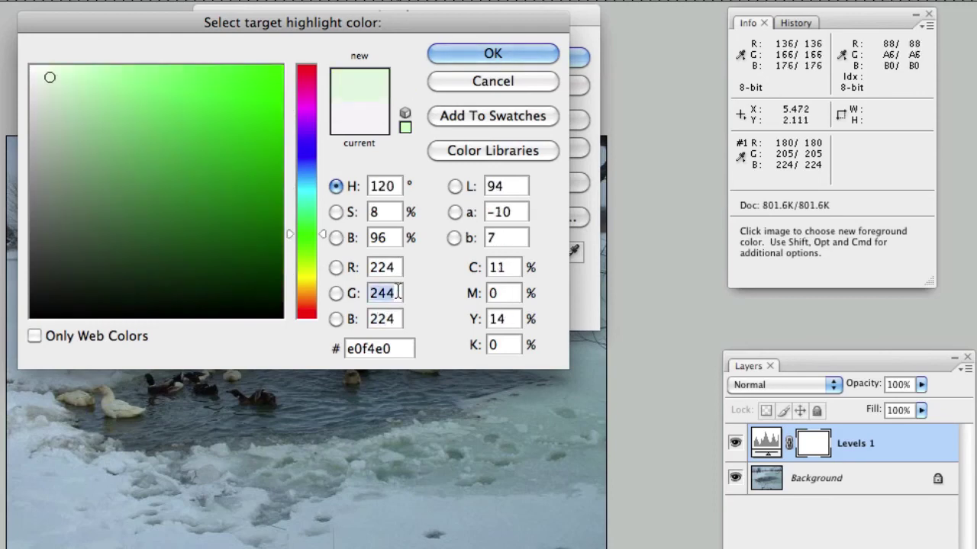
text(224)
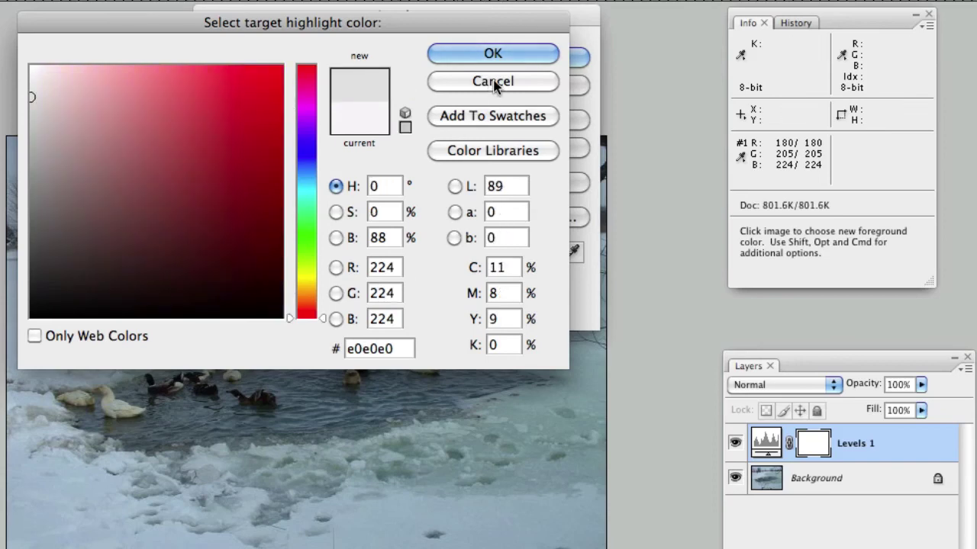
click(497, 55)
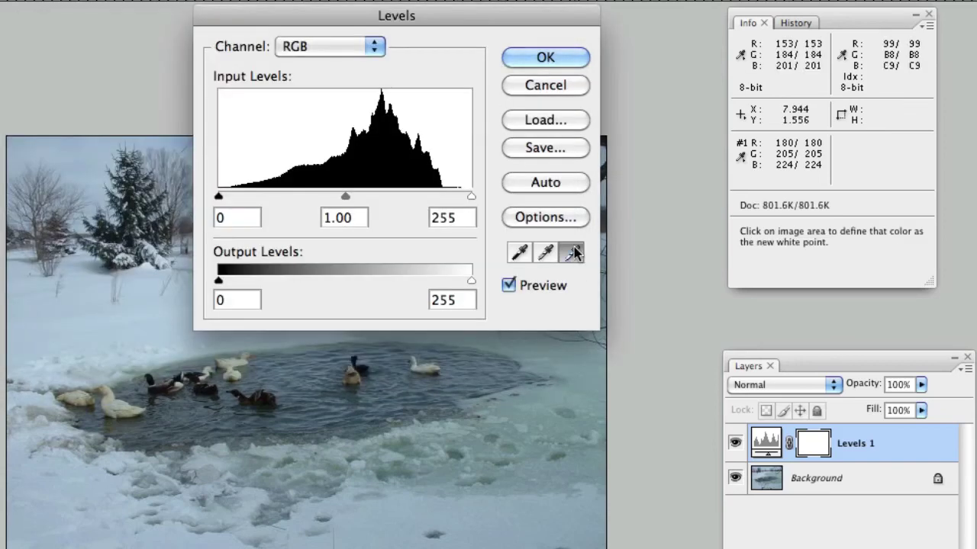
- Set the white point at color sampler 1 on the snow, apply without saving default target colors, and compare before and after
drag(458, 17, 559, 337)
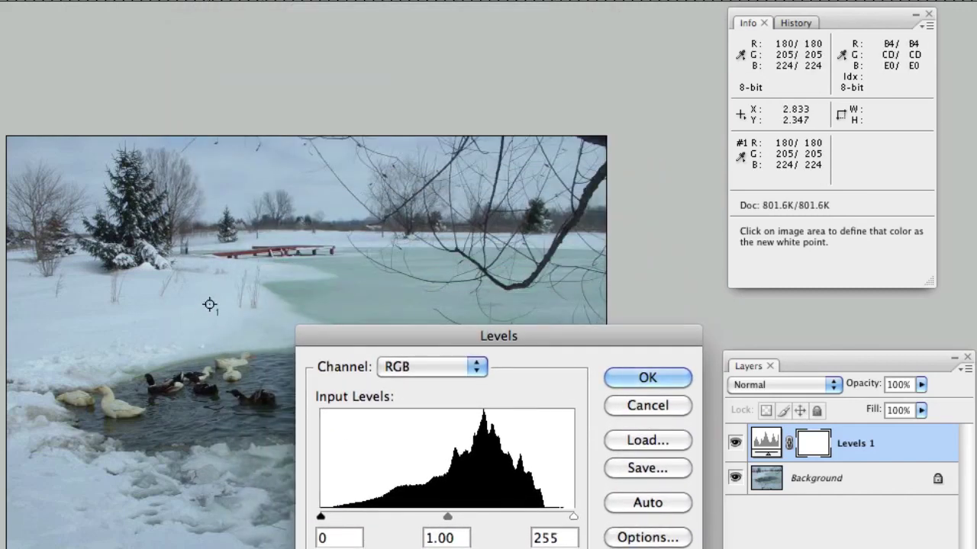
click(210, 305)
click(632, 370)
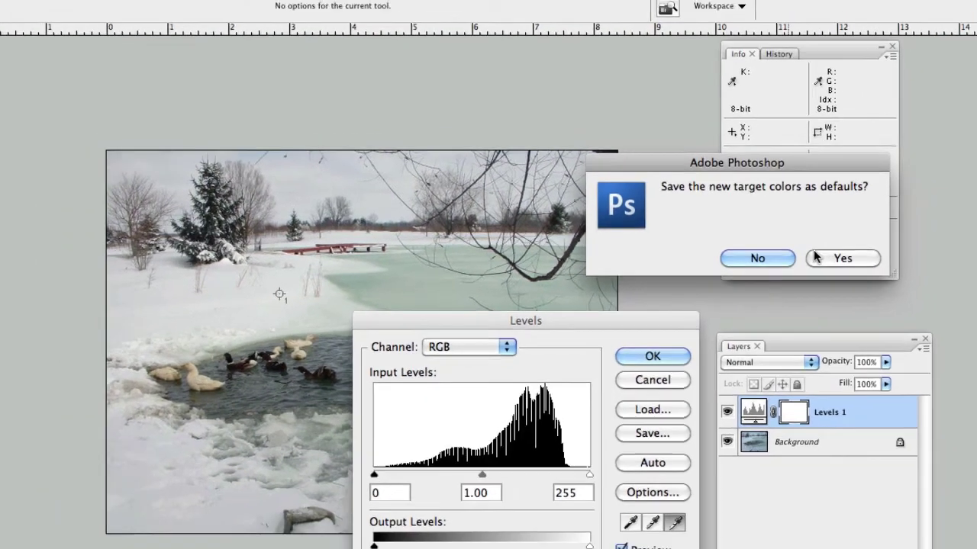
click(767, 259)
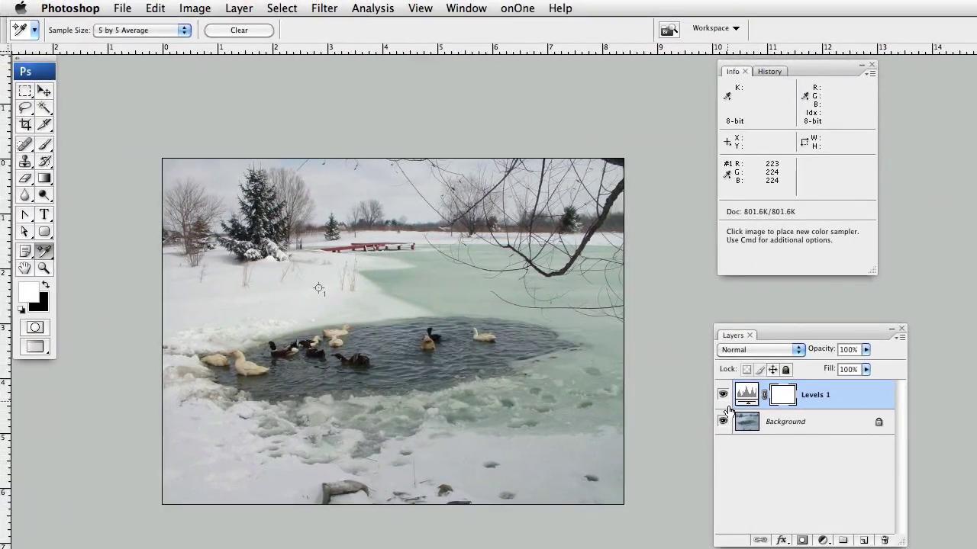
click(722, 395)
click(722, 395)
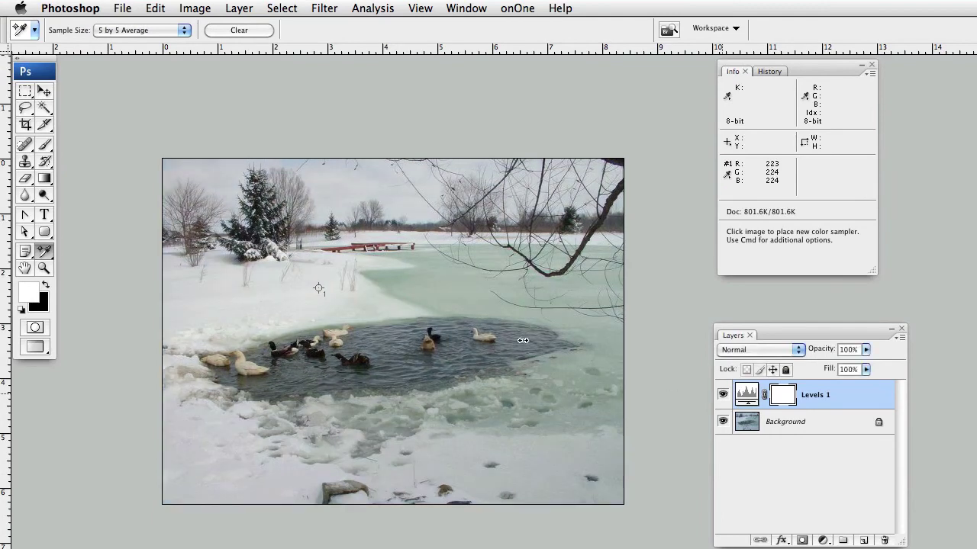